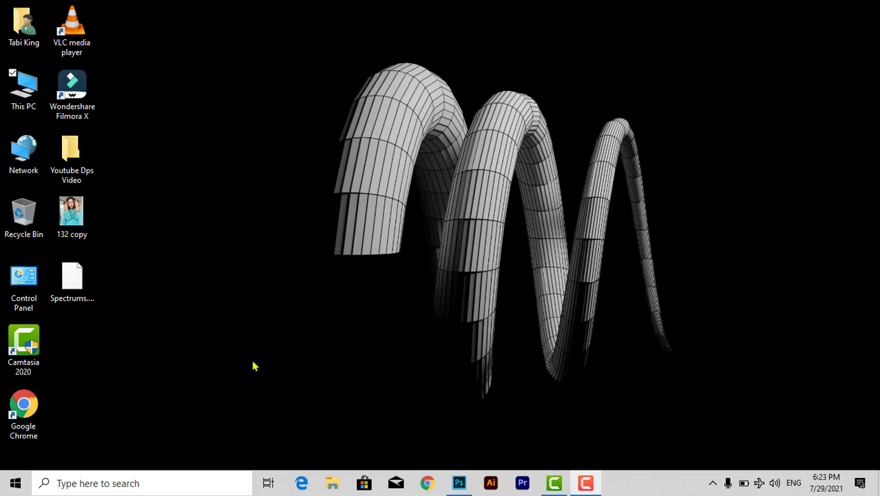
# Preview 132 copy.jpg, refresh the desktop, then drag the photo into Photoshop to open it
pyautogui.doubleClick(72, 228)
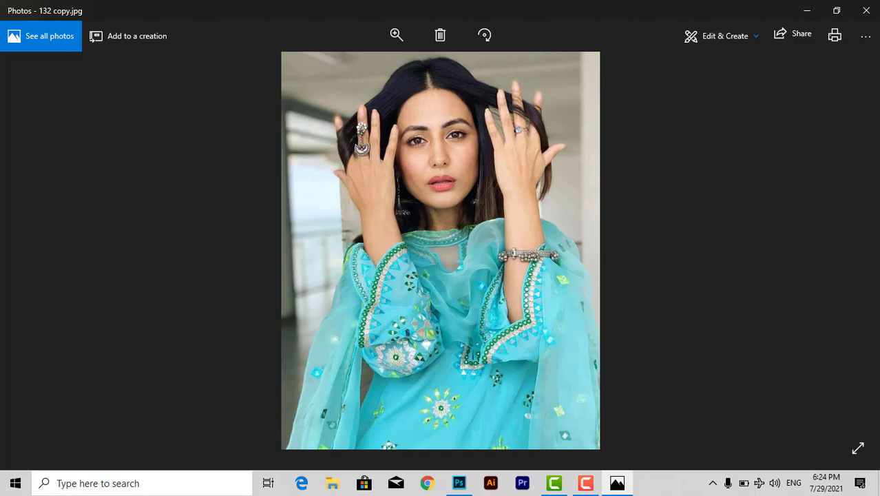
pyautogui.click(865, 10)
pyautogui.rightClick(236, 203)
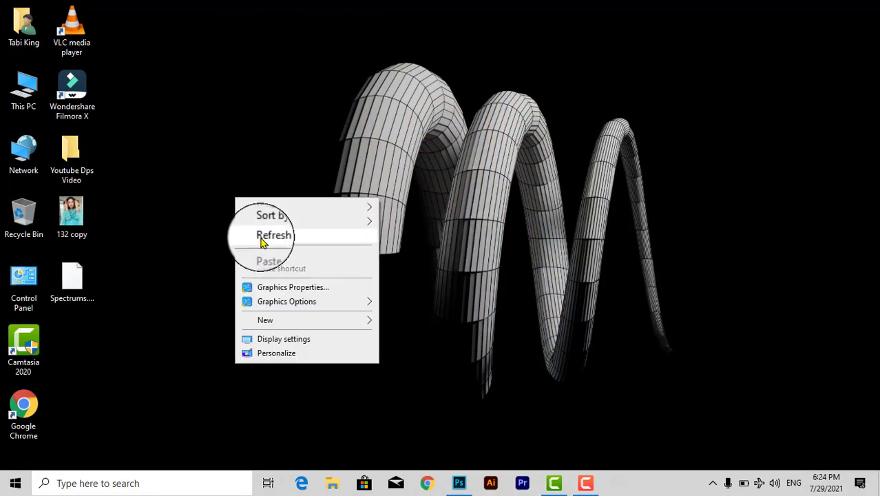
pyautogui.click(251, 232)
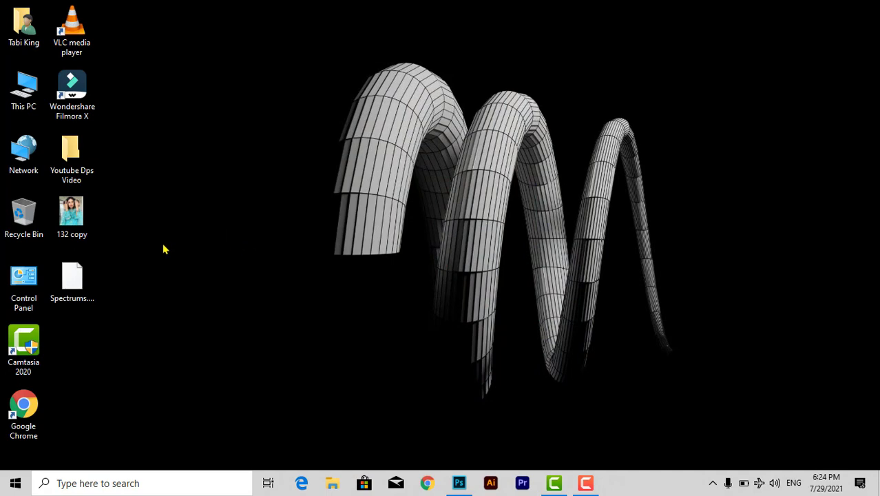
pyautogui.moveTo(72, 214); pyautogui.dragTo(460, 438)
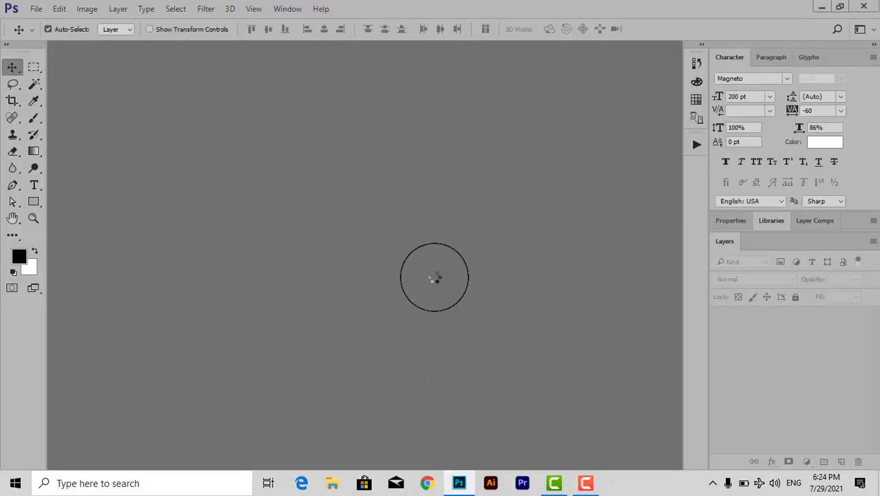
pyautogui.moveTo(460, 438); pyautogui.dragTo(434, 272)
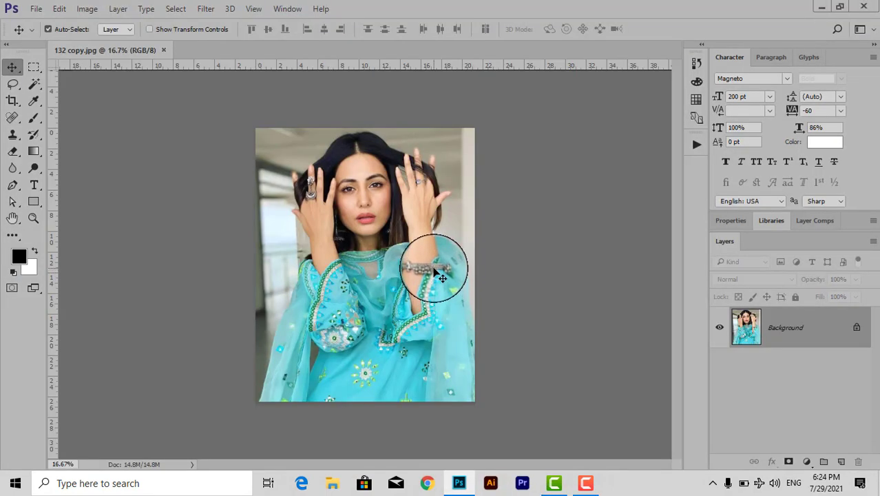
# In Image Size, keep the width in pixels and try a width of 3000
pyautogui.click(87, 10)
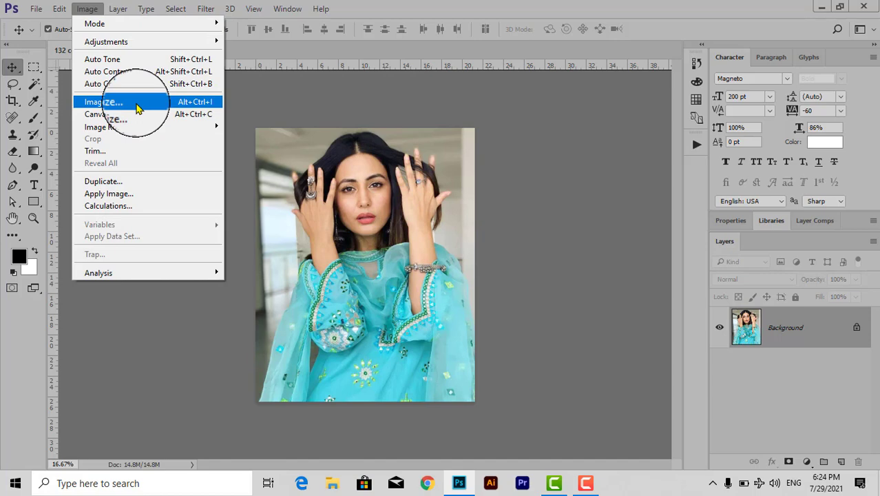
pyautogui.click(137, 105)
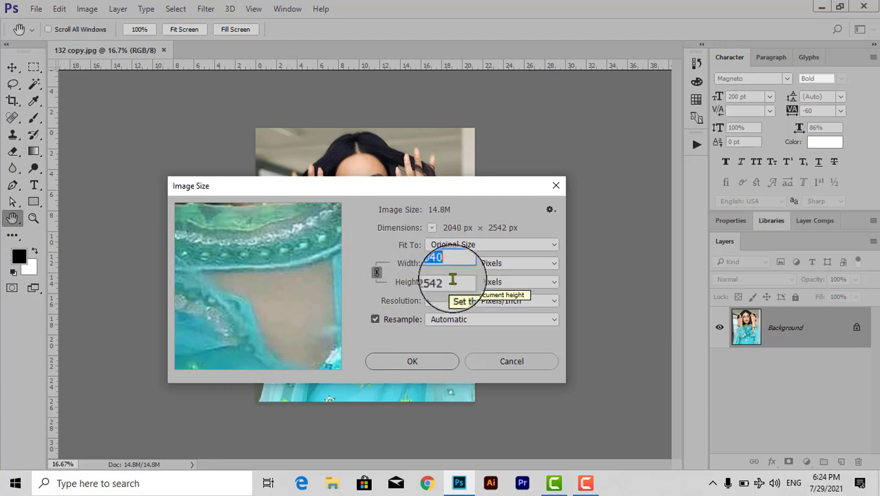
pyautogui.click(525, 264)
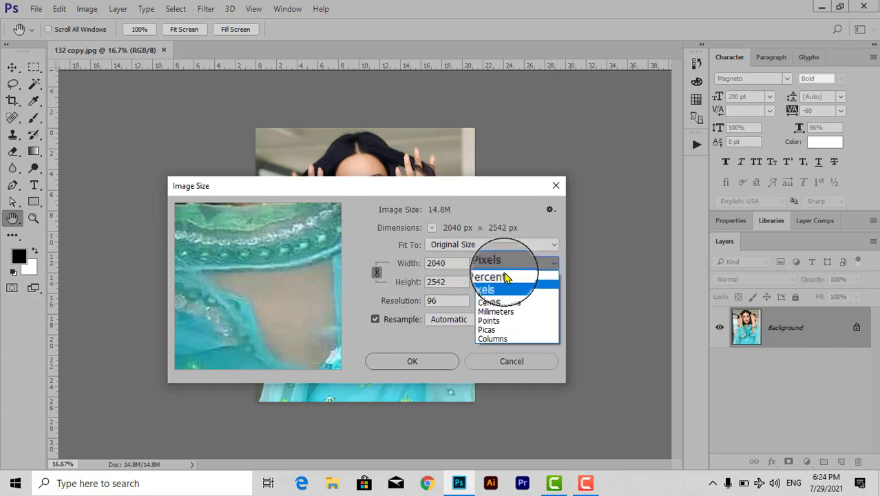
pyautogui.click(494, 284)
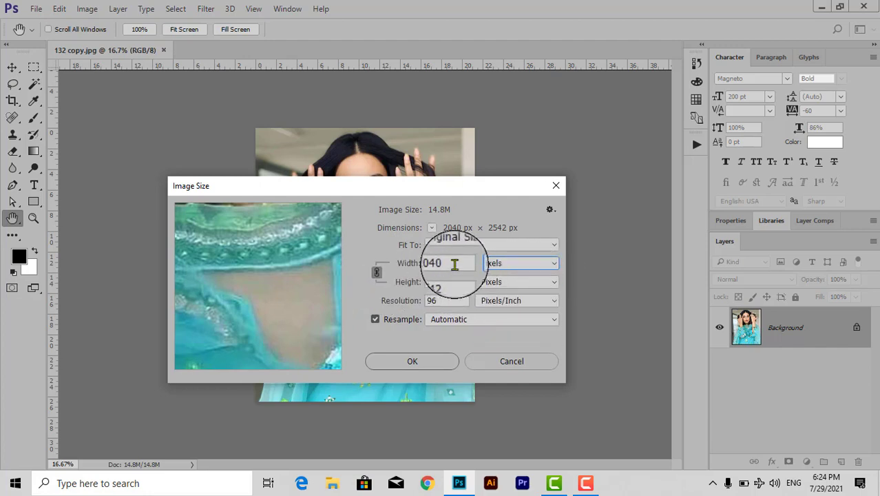
pyautogui.doubleClick(452, 263)
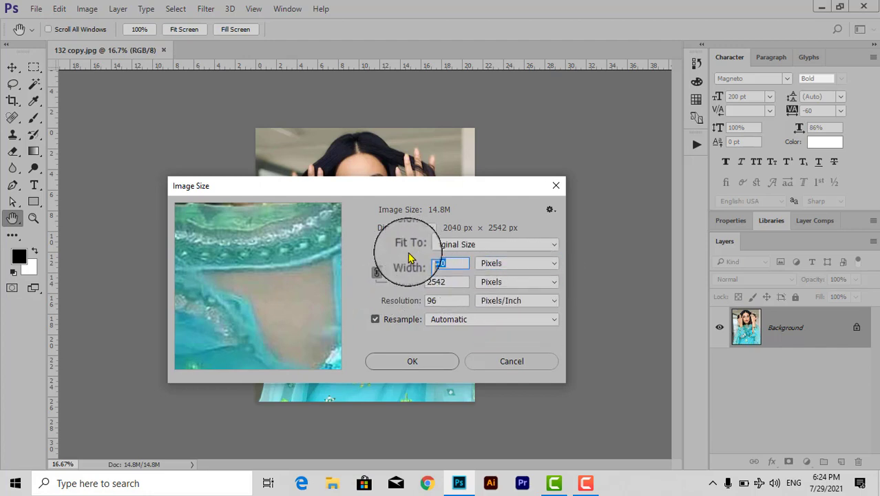
pyautogui.write('300')
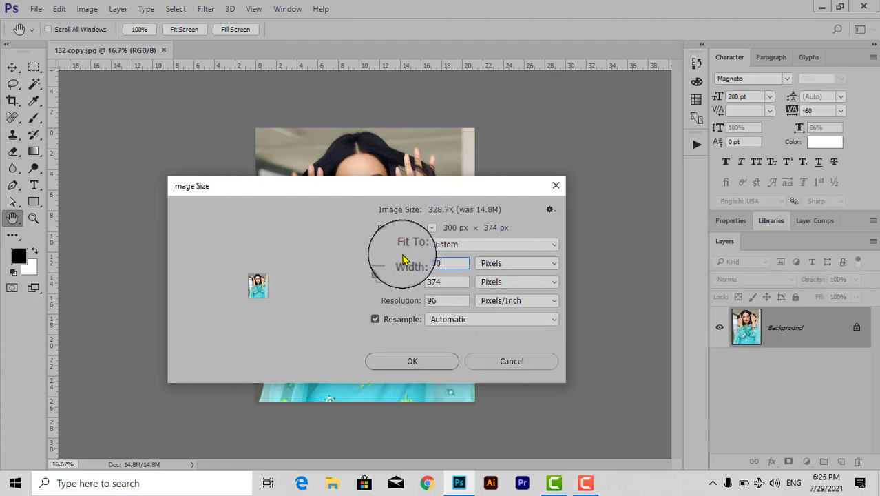
pyautogui.write('0')
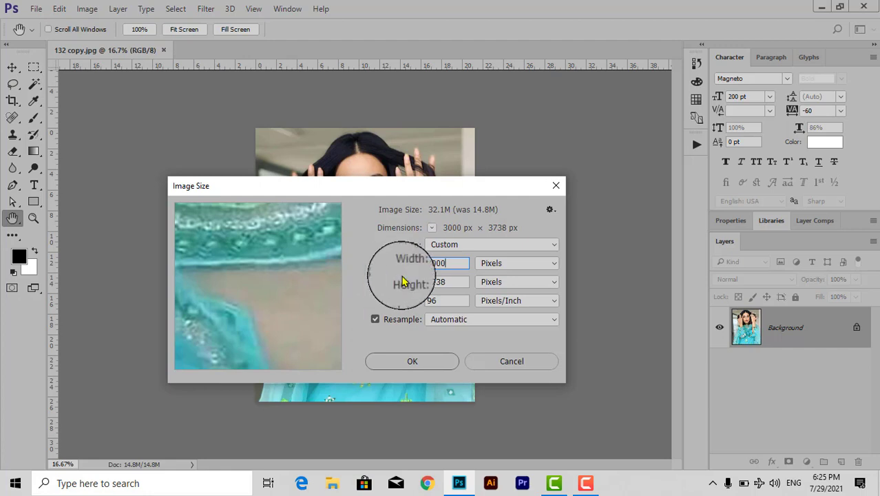
# Try widths of 4000 and 3000, then restore the original 2040 px width
pyautogui.moveTo(455, 263); pyautogui.dragTo(432, 263)
pyautogui.write('40')
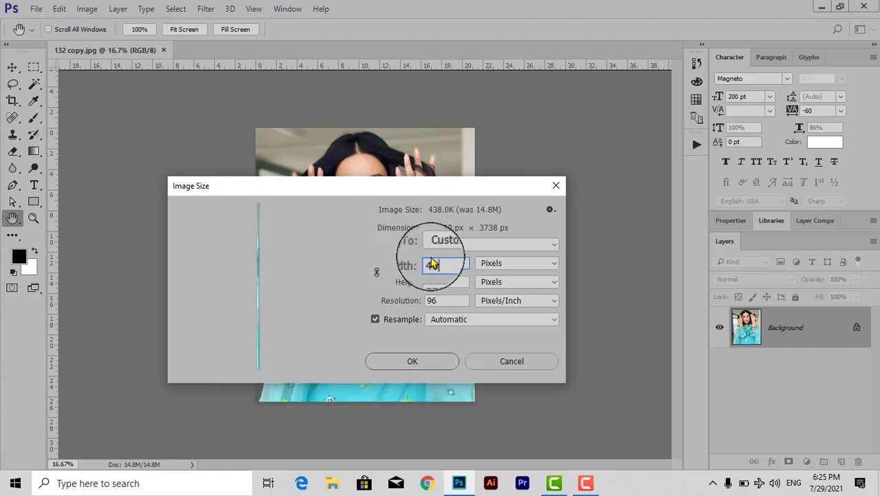
pyautogui.write('00')
pyautogui.click(447, 281)
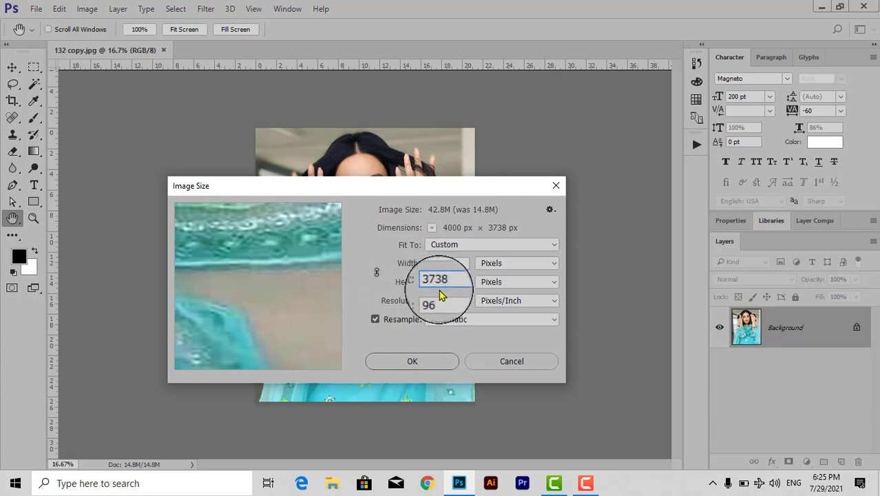
pyautogui.click(376, 271)
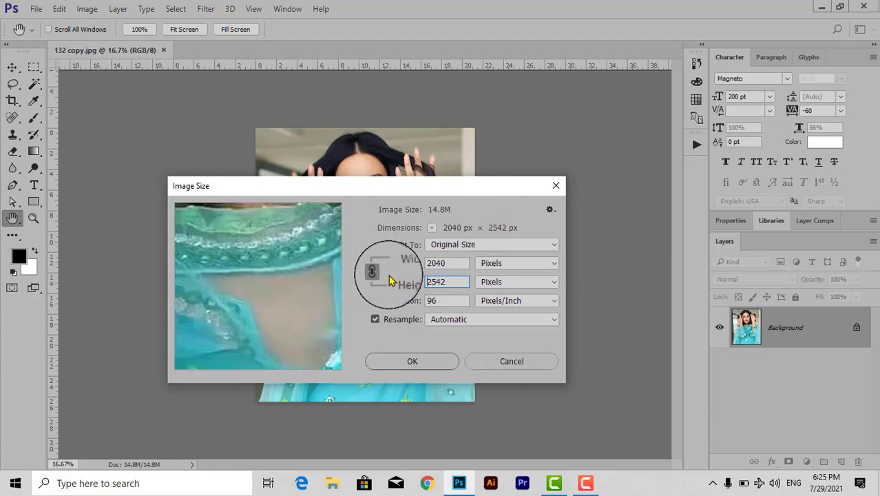
pyautogui.write('3000')
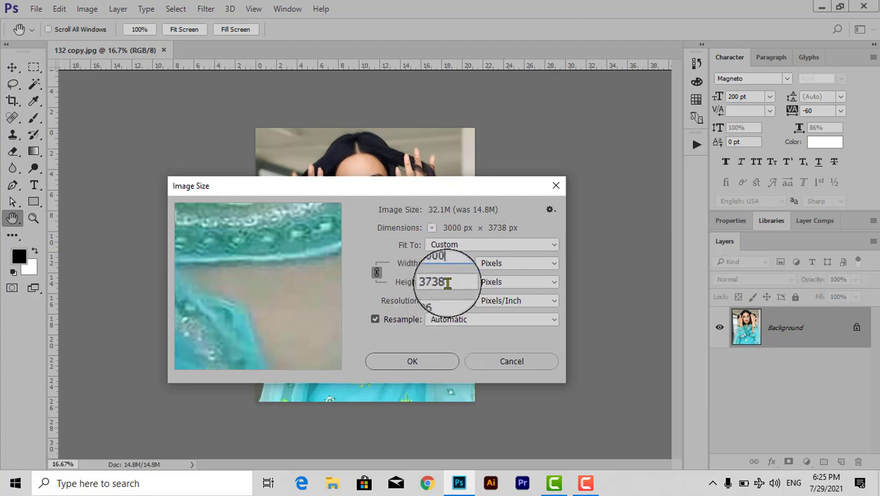
pyautogui.doubleClick(451, 262)
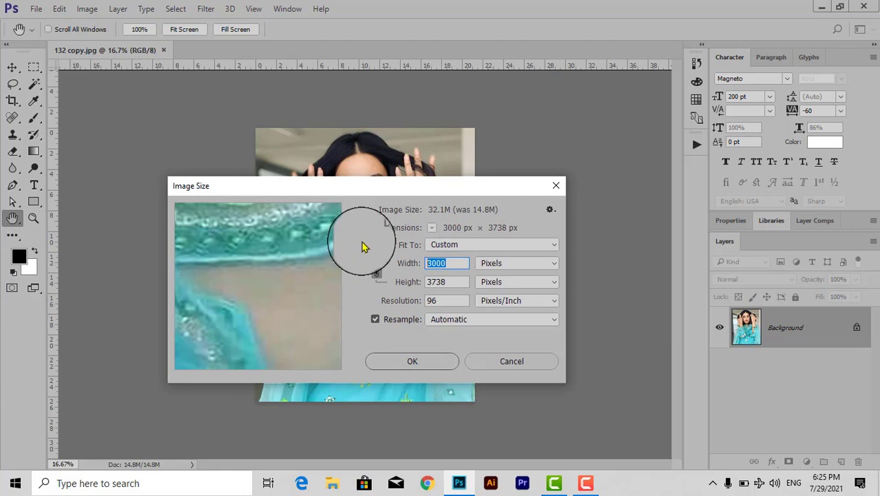
pyautogui.write('2040')
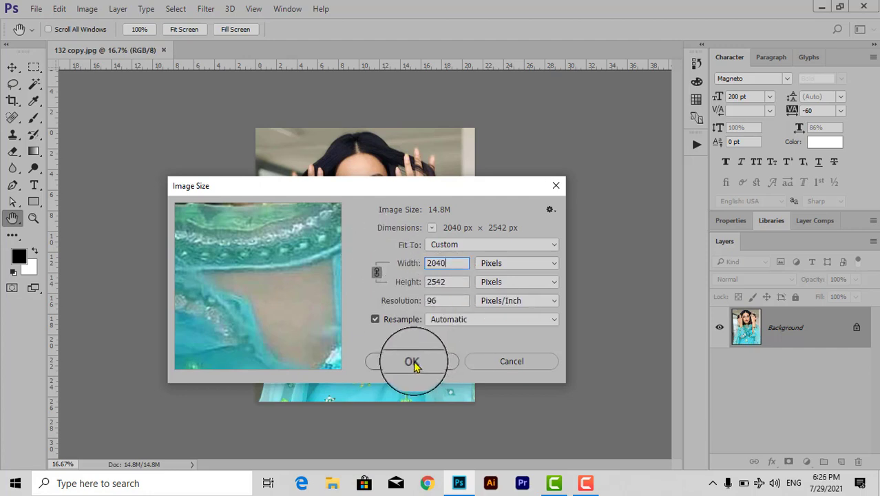
# Keep the original 2040 × 2542 px size and zoom in and out over the photo
pyautogui.click(434, 362)
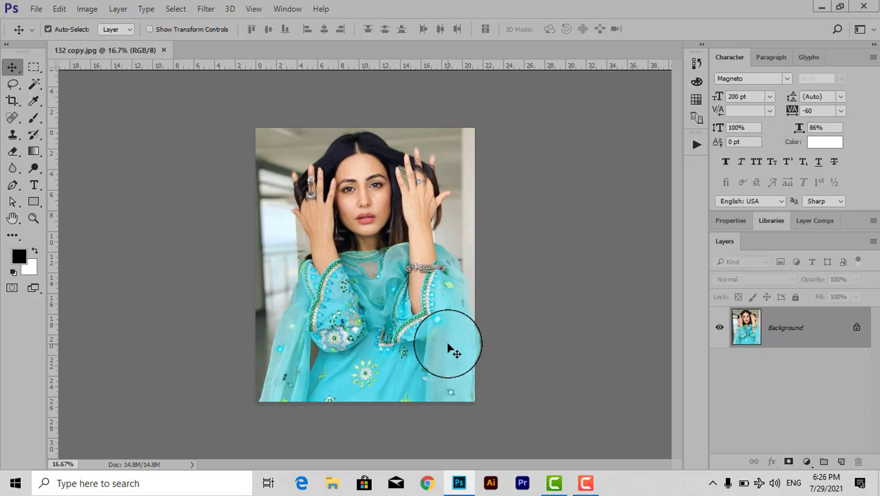
pyautogui.scroll(1, 419, 317)
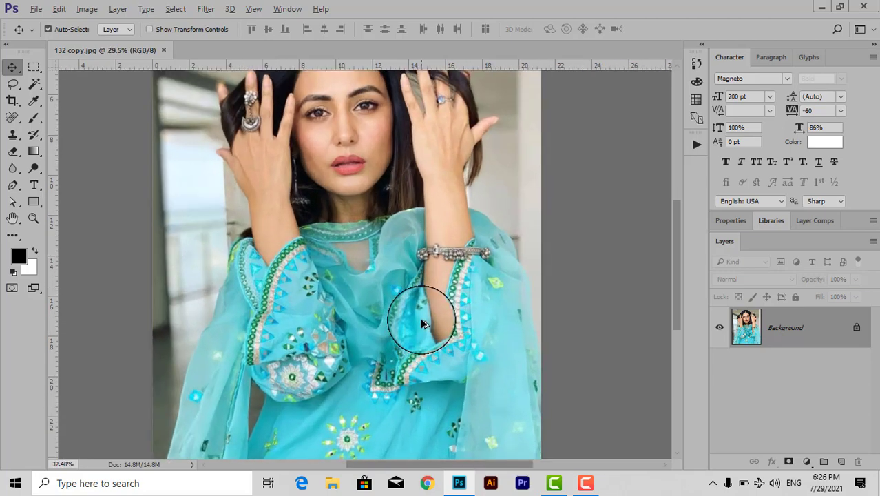
pyautogui.scroll(1, 423, 323)
pyautogui.scroll(-3, 382, 314)
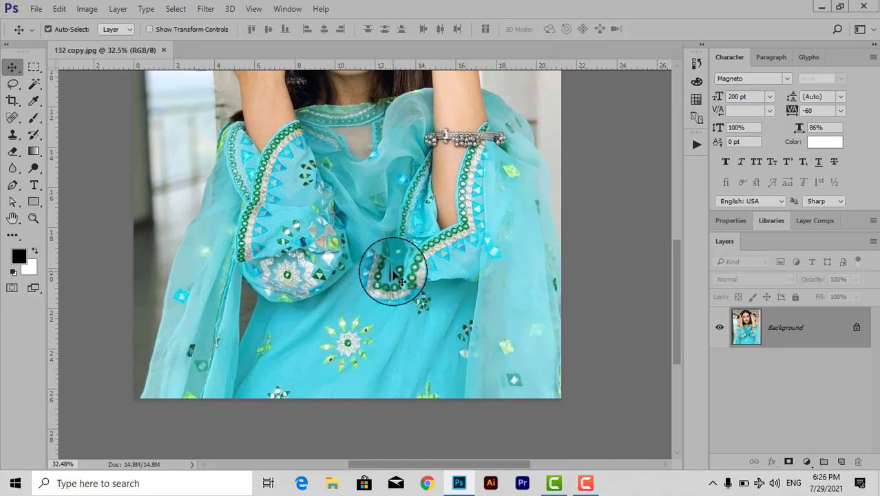
pyautogui.scroll(4, 393, 276)
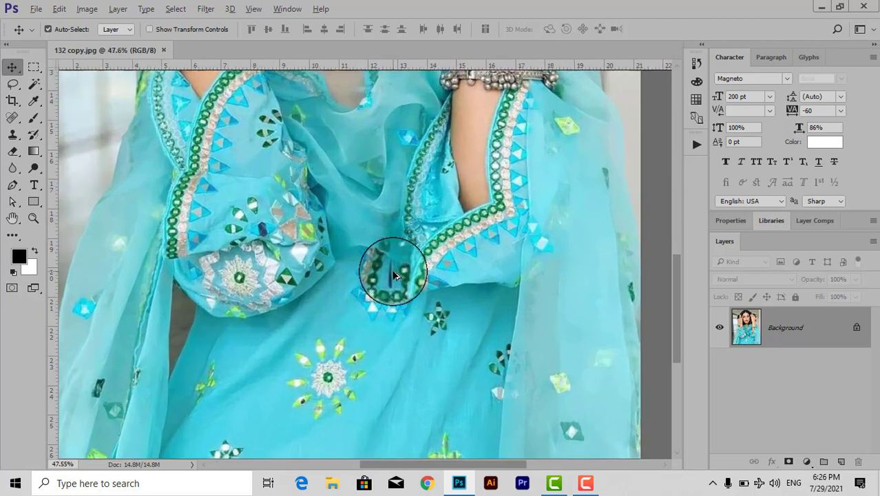
pyautogui.scroll(-4, 394, 275)
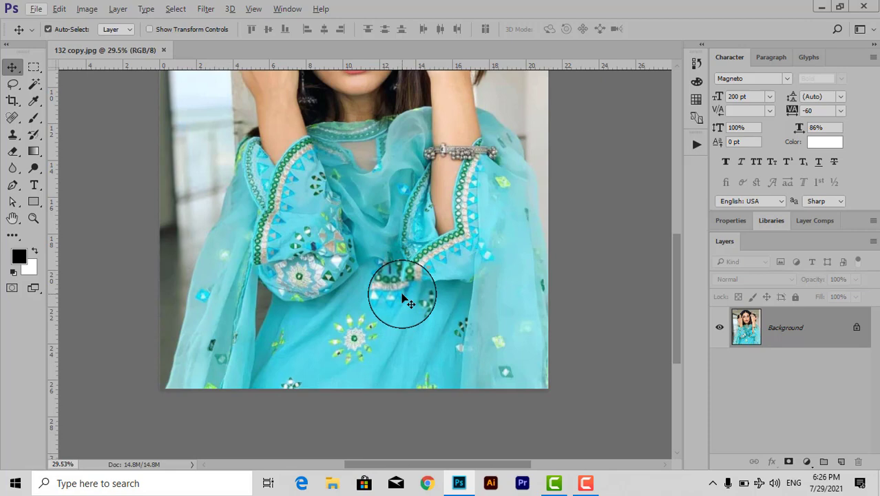
pyautogui.scroll(4, 404, 299)
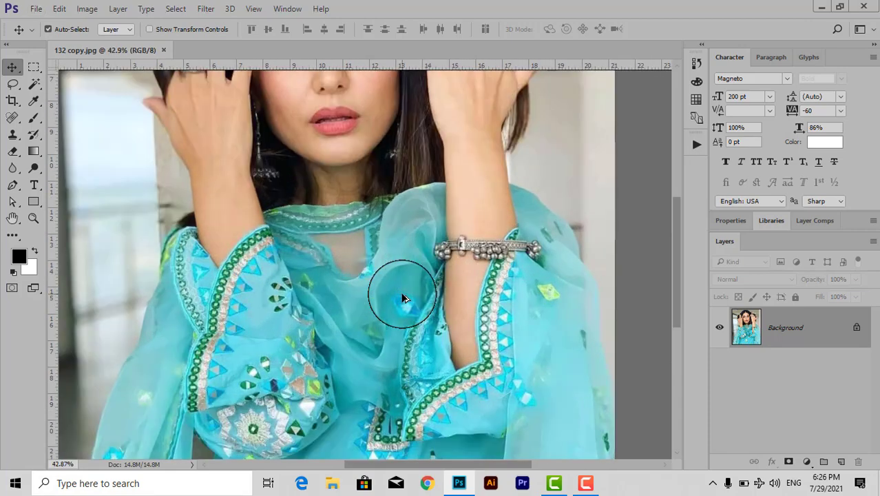
pyautogui.scroll(-2, 404, 297)
pyautogui.scroll(-2, 404, 297)
pyautogui.scroll(-2, 405, 297)
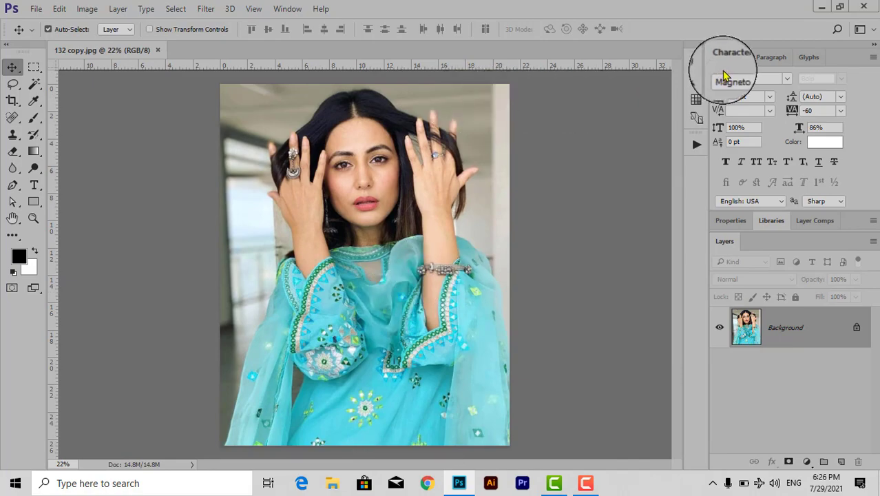
# Browse to D:\ALL SOFTWARE\ALL PNG\2020 pngs and carry kings production pngs (33) to Photoshop
pyautogui.click(821, 6)
pyautogui.doubleClick(29, 105)
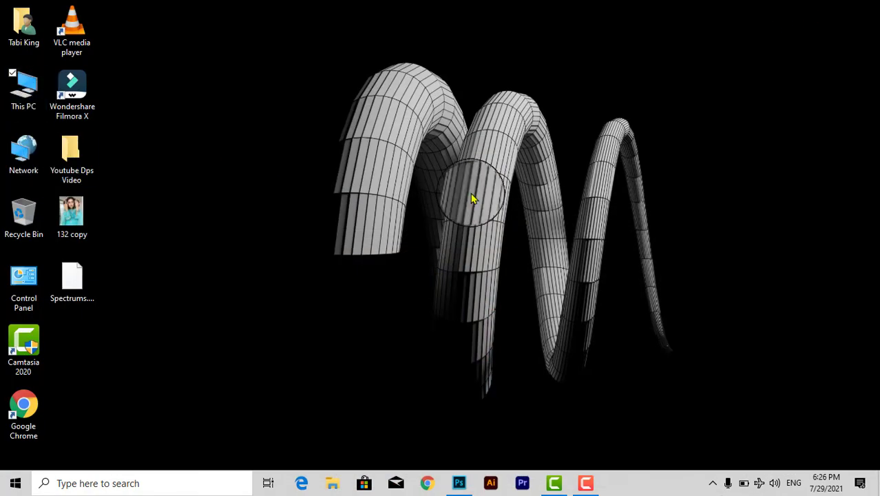
pyautogui.doubleClick(371, 181)
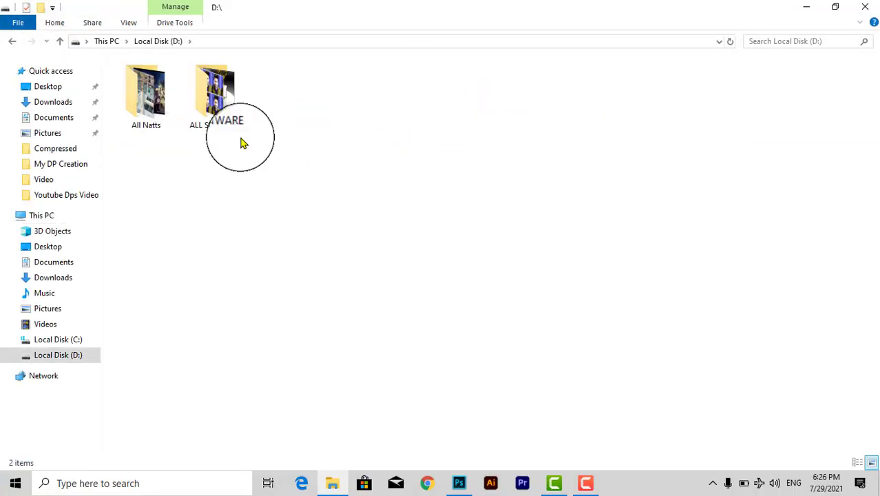
pyautogui.doubleClick(238, 134)
pyautogui.doubleClick(434, 122)
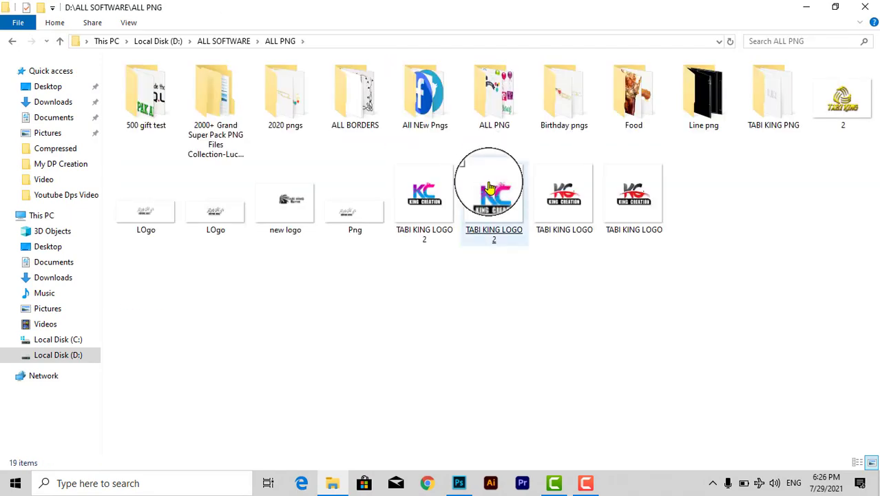
pyautogui.doubleClick(307, 128)
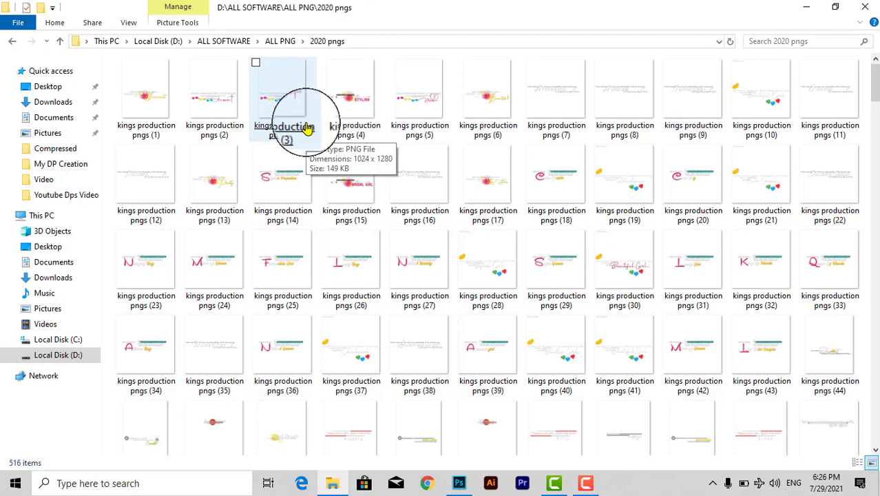
pyautogui.click(843, 286)
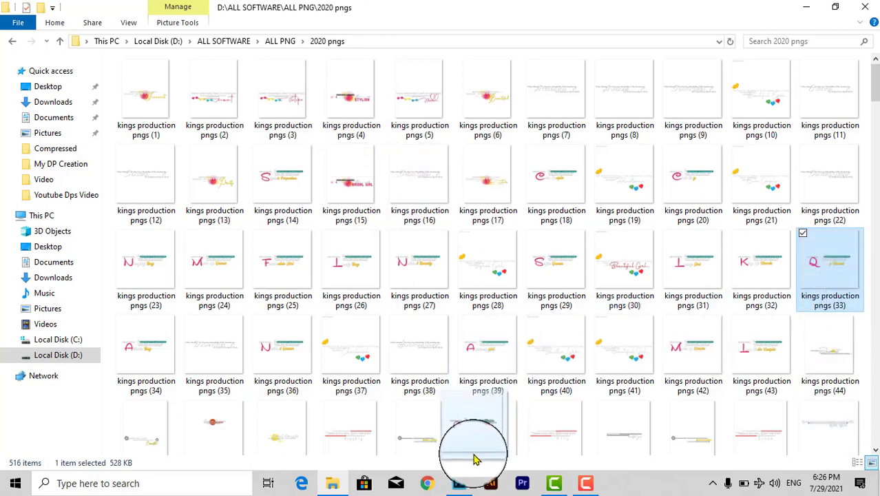
pyautogui.click(458, 482)
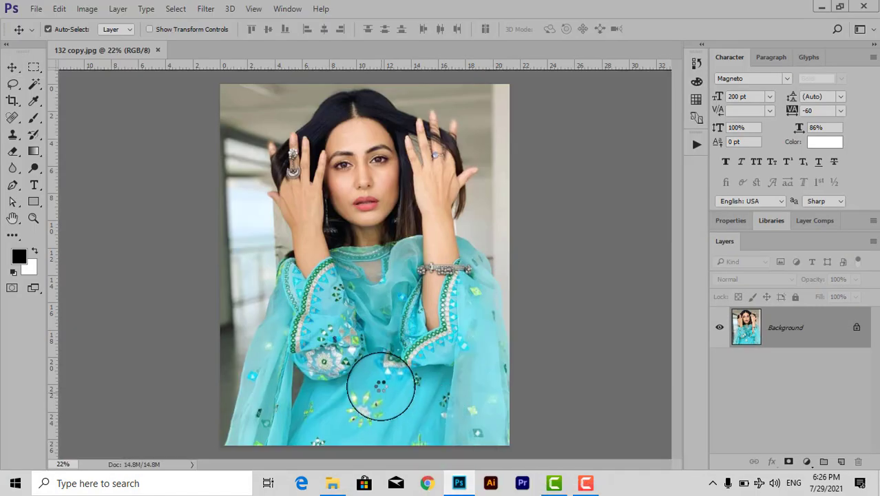
# Place the kings production pngs (33) quote graphic along the bottom of the portrait
pyautogui.moveTo(406, 260); pyautogui.dragTo(411, 399)
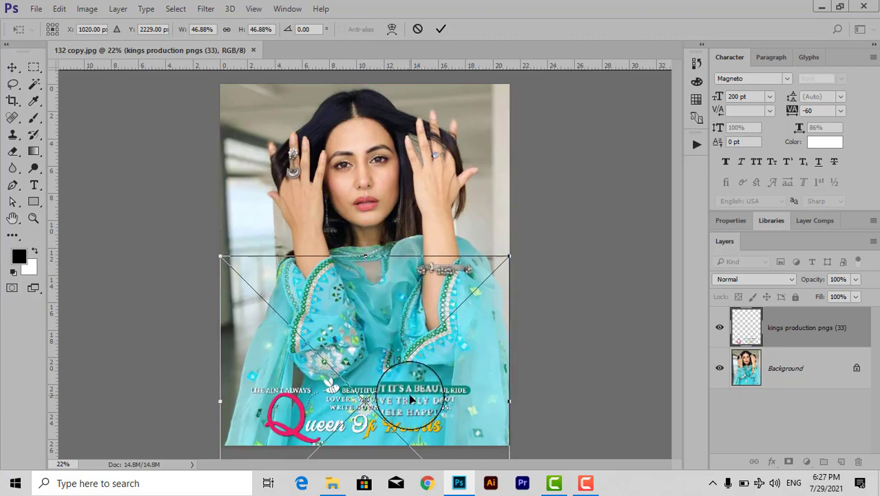
pyautogui.click(442, 40)
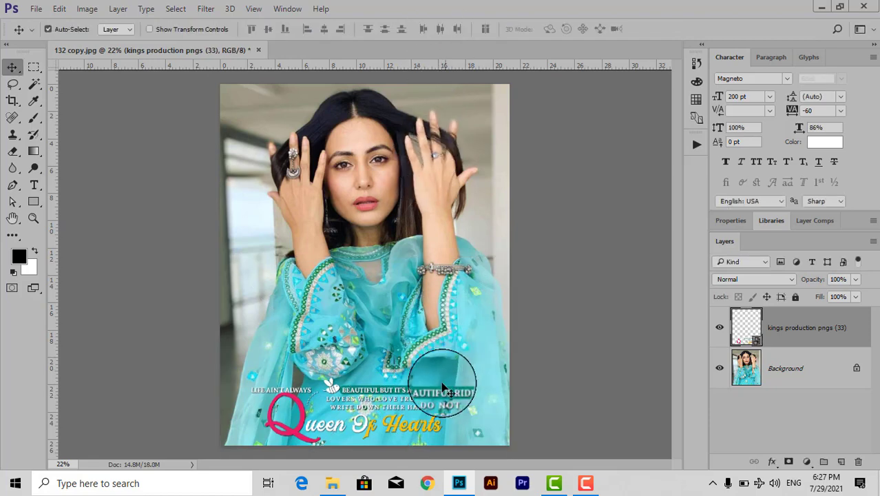
pyautogui.moveTo(436, 390); pyautogui.dragTo(437, 391)
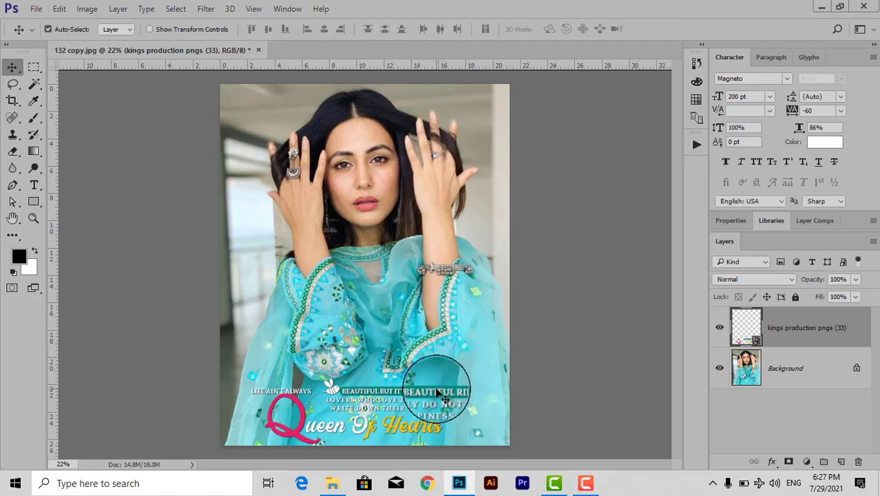
# Drag the new logo from the ALL PNG folder into Photoshop near the top-left corner
pyautogui.click(821, 6)
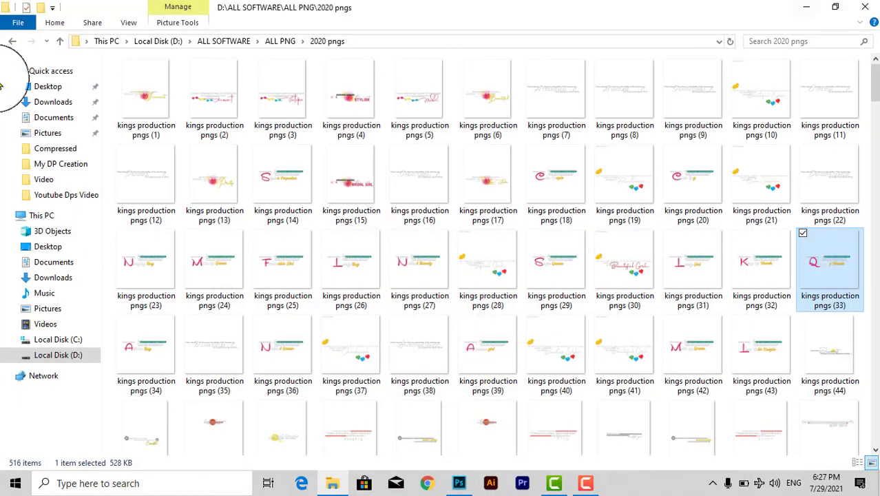
pyautogui.click(11, 40)
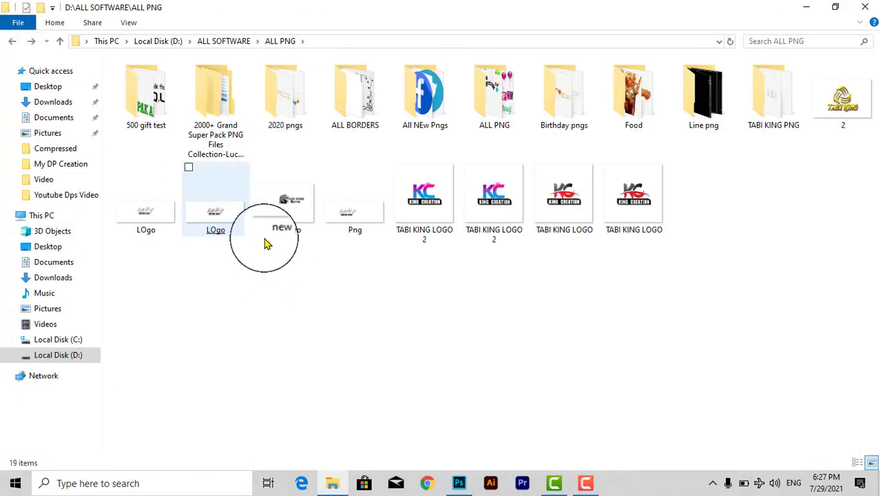
pyautogui.moveTo(267, 244)
pyautogui.mouseDown()
pyautogui.moveTo(341, 276)
pyautogui.moveTo(290, 234)
pyautogui.mouseUp()
pyautogui.moveTo(363, 254)
pyautogui.mouseDown()
pyautogui.moveTo(269, 114)
pyautogui.moveTo(274, 121)
pyautogui.mouseUp()
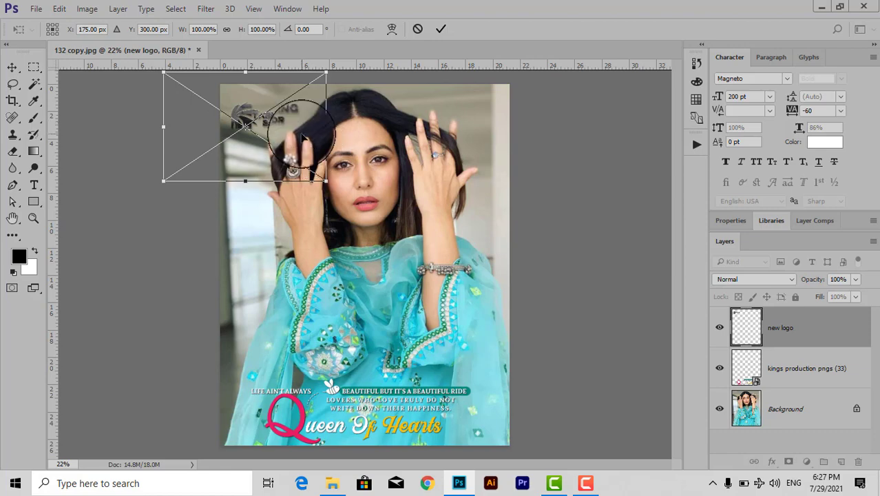
# Scale the new logo to about 117% and commit it in the top-left corner
pyautogui.moveTo(325, 71); pyautogui.dragTo(342, 66)
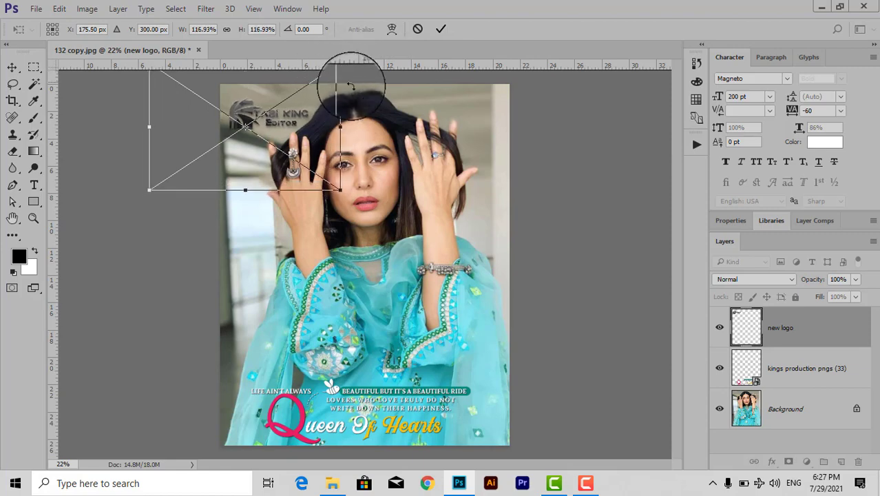
pyautogui.click(442, 31)
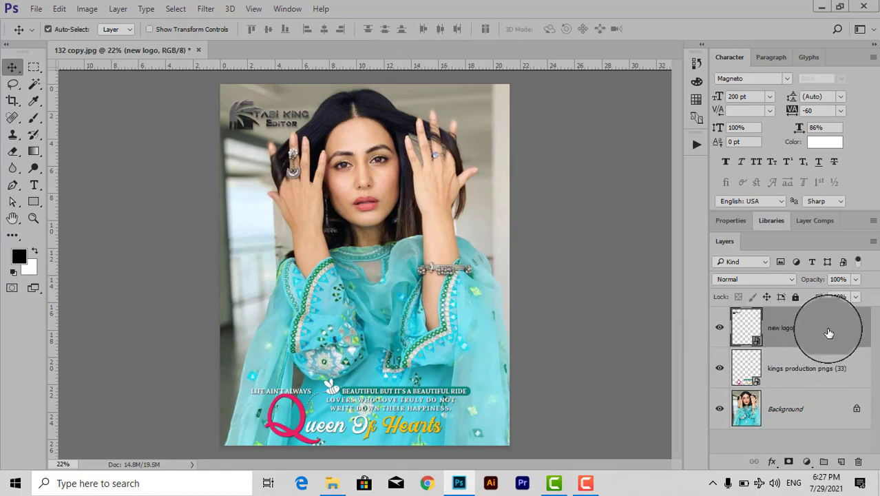
# Give the new logo layer a cyan #5cc2c9 Color Overlay sampled from the dress
pyautogui.rightClick(829, 334)
pyautogui.click(596, 74)
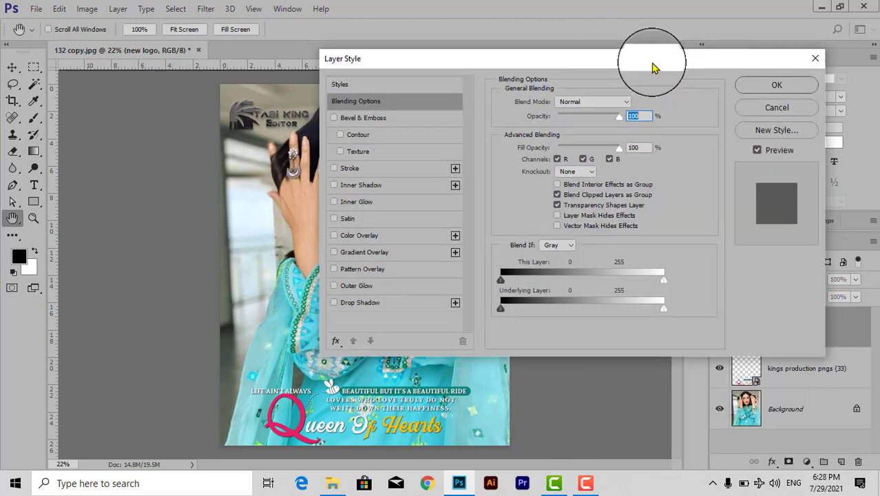
pyautogui.moveTo(654, 66); pyautogui.dragTo(719, 44)
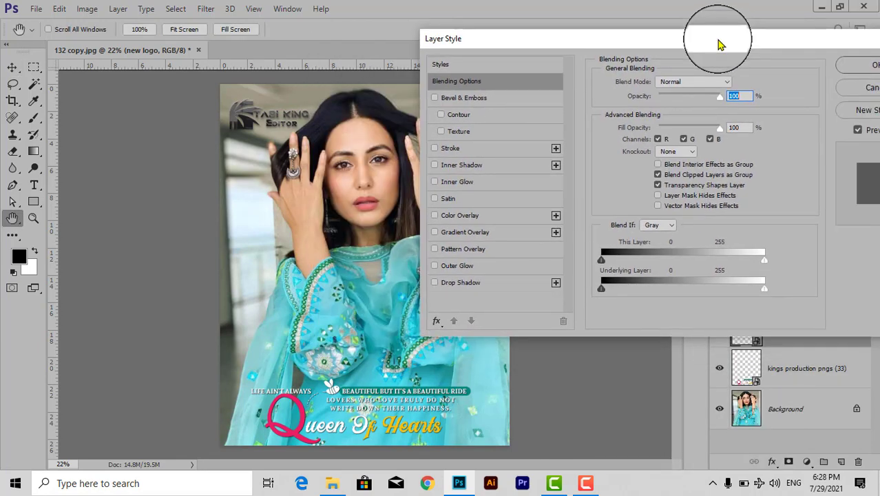
pyautogui.click(477, 217)
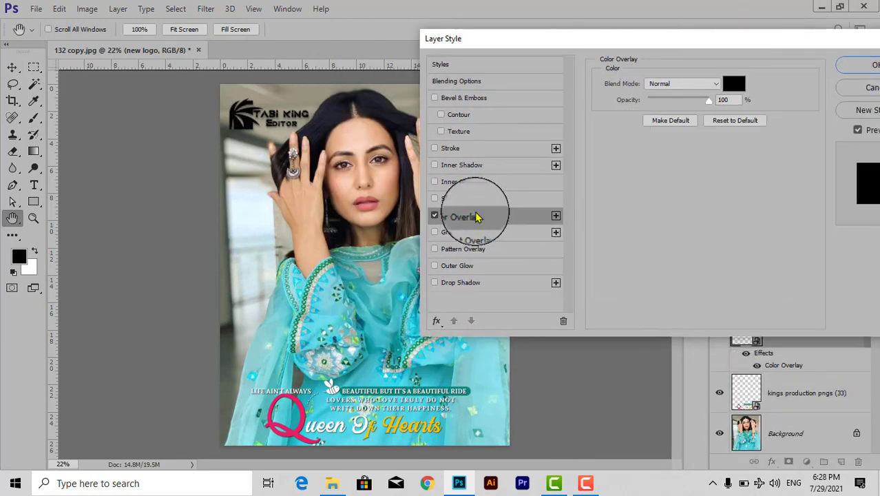
pyautogui.click(740, 93)
pyautogui.click(659, 150)
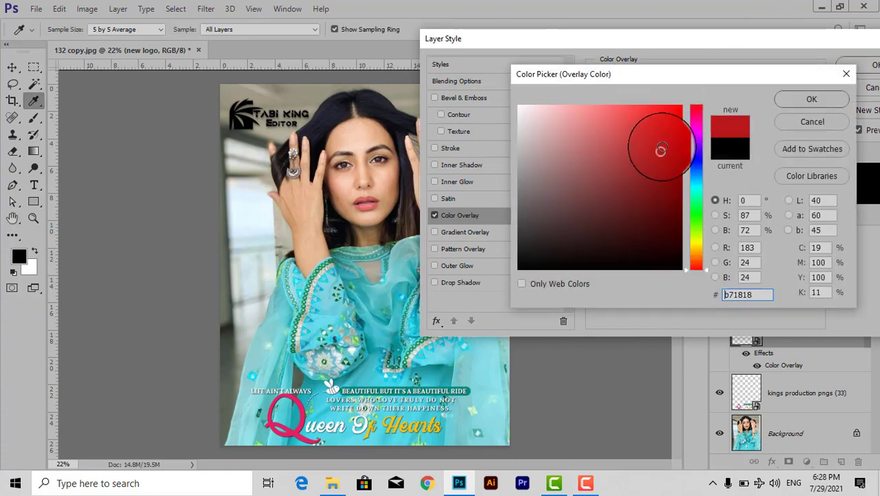
pyautogui.moveTo(697, 148); pyautogui.dragTo(697, 218)
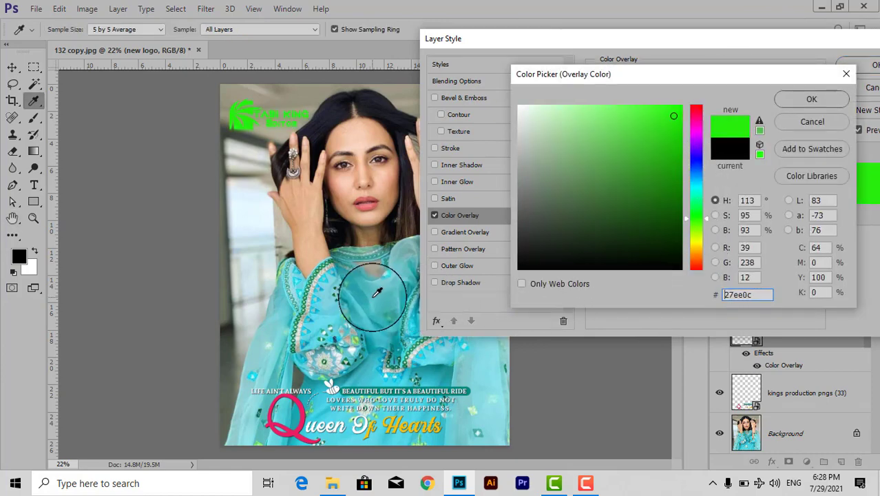
pyautogui.click(371, 296)
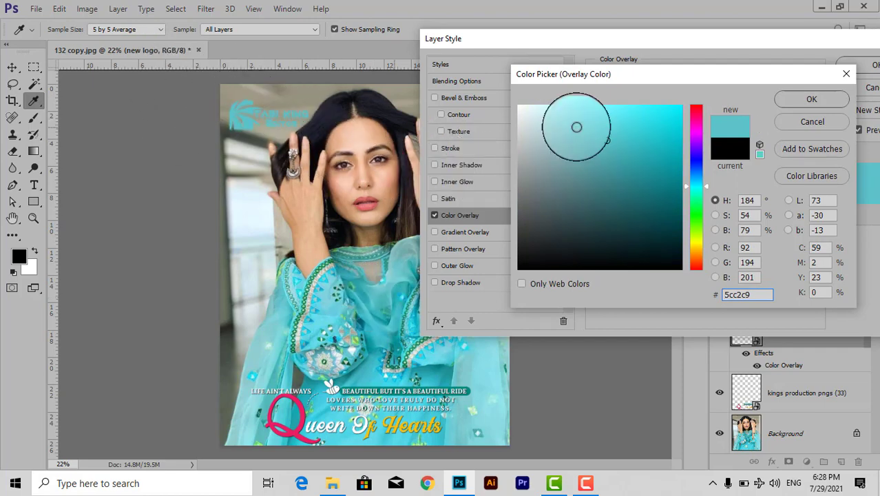
pyautogui.click(815, 99)
# Add a black Stroke to the logo and close Layer Style keeping both effects
pyautogui.click(475, 148)
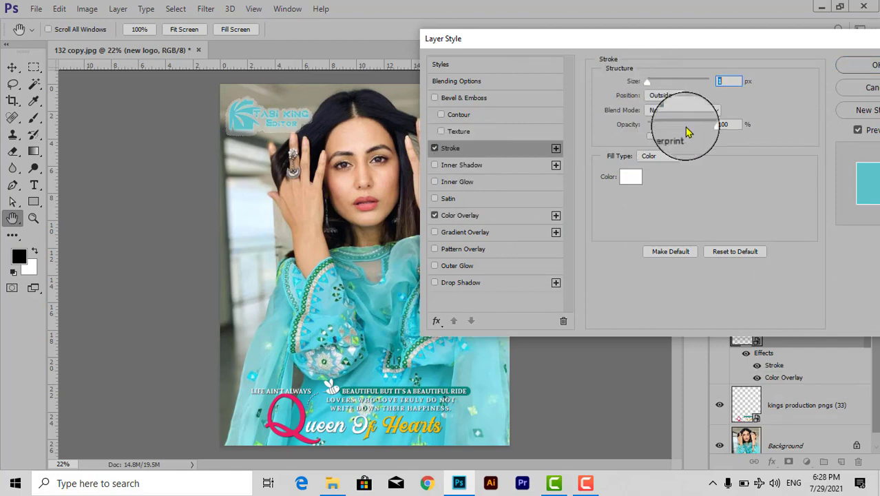
pyautogui.click(630, 176)
pyautogui.moveTo(652, 262); pyautogui.dragTo(693, 277)
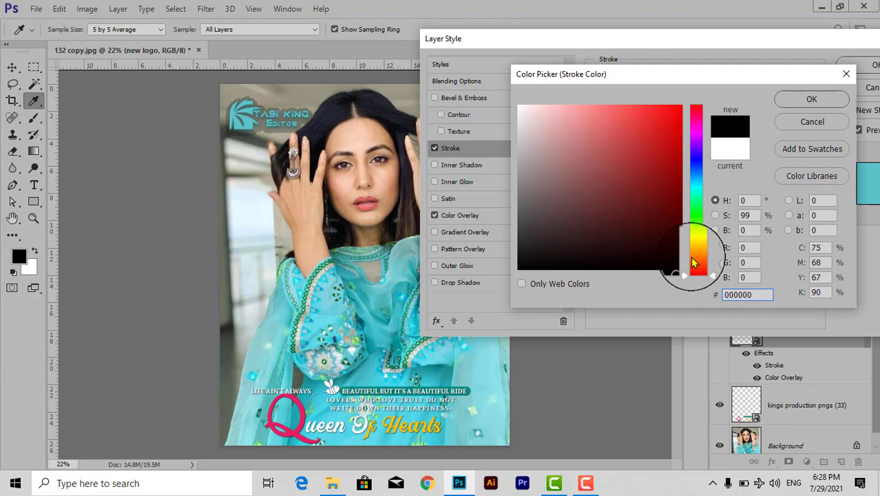
pyautogui.click(826, 96)
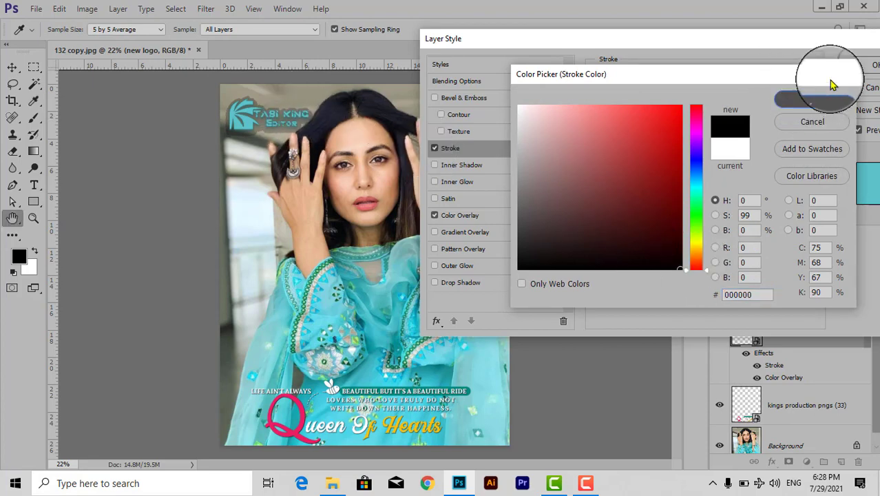
pyautogui.press('Return')
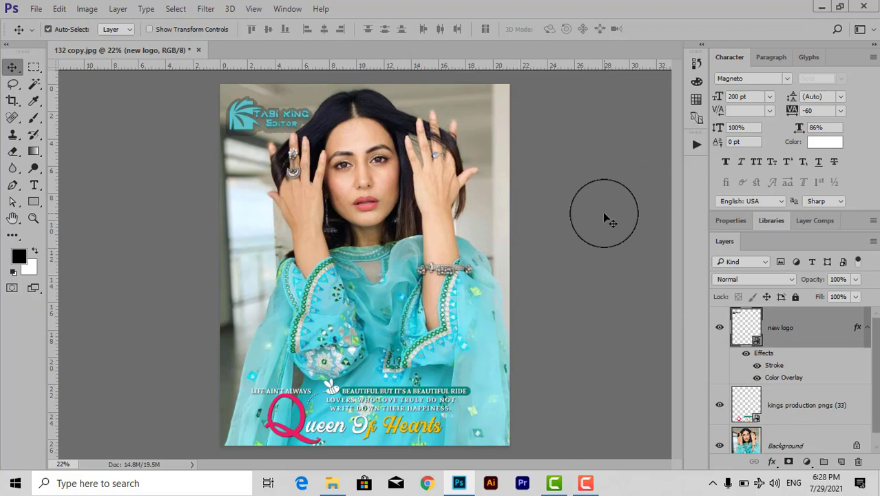
# Create a white 'Rani' text layer in Magneto 200 pt on the dress
pyautogui.click(35, 192)
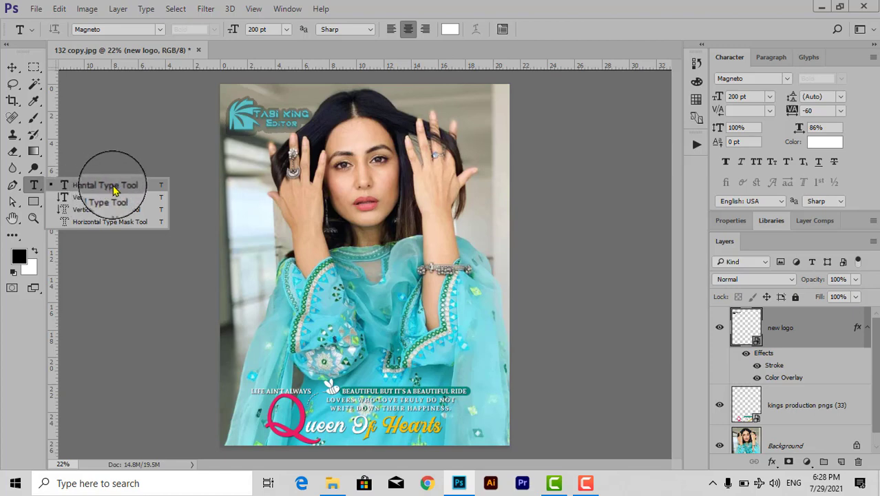
pyautogui.click(110, 186)
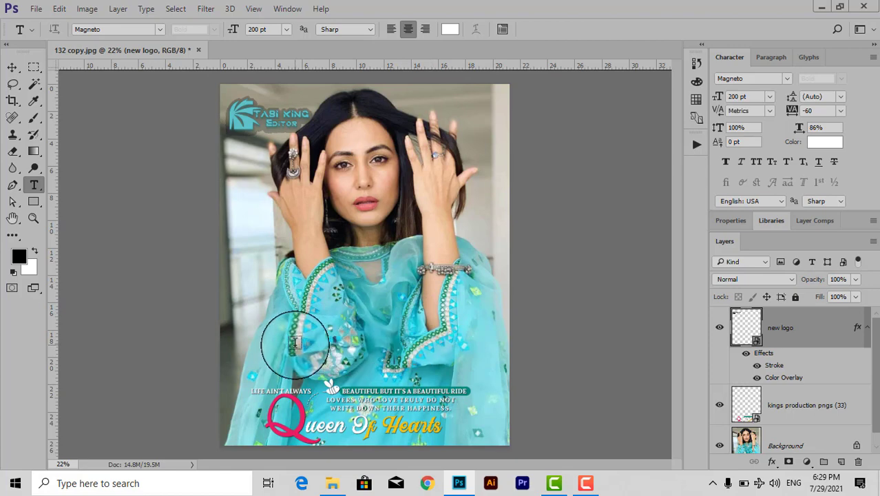
pyautogui.click(295, 342)
pyautogui.write('Ra')
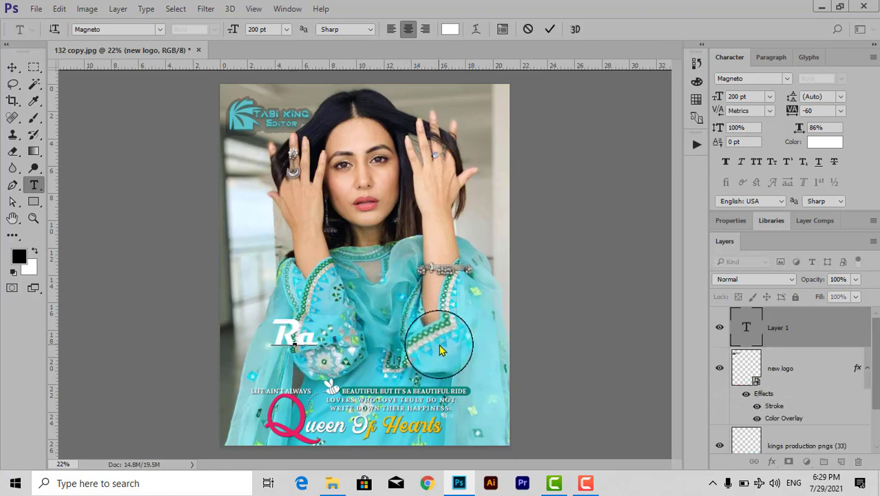
pyautogui.write('ni')
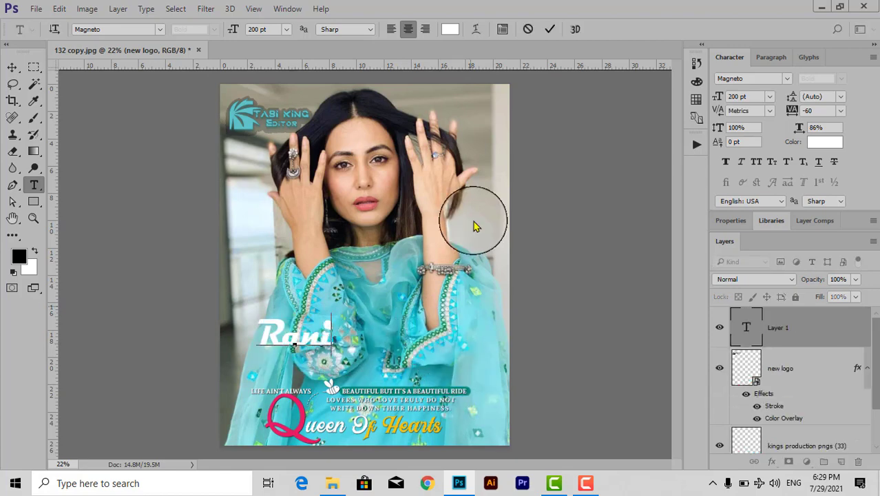
pyautogui.click(549, 29)
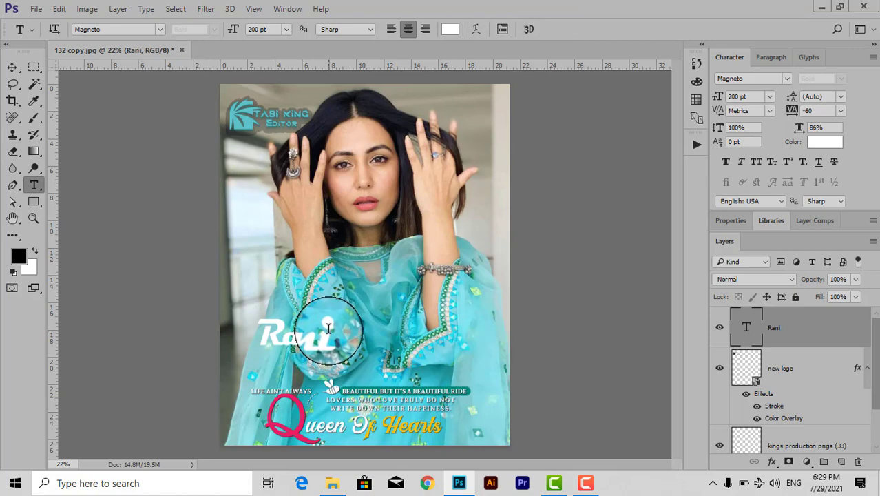
pyautogui.click(13, 67)
# Move the Rani text right and start Free Transform, zooming out to reach its handles
pyautogui.moveTo(316, 359); pyautogui.dragTo(380, 366)
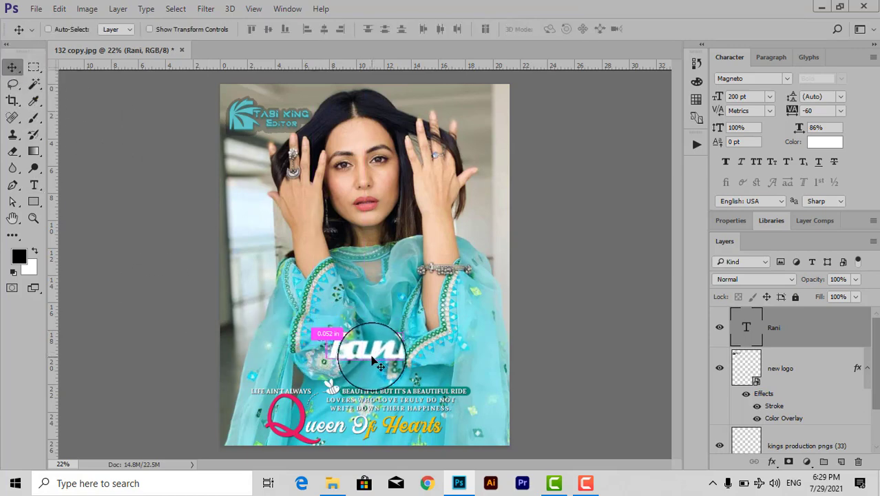
pyautogui.hotkey('ctrl', 't')
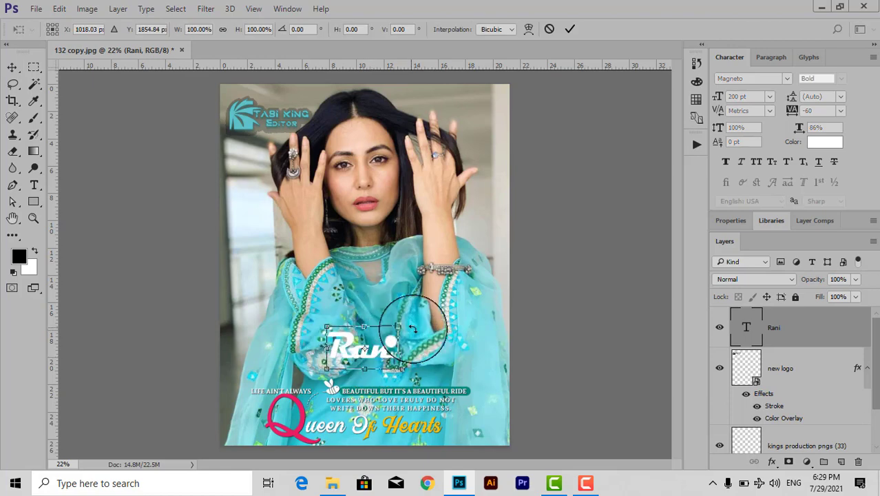
pyautogui.scroll(2, 407, 329)
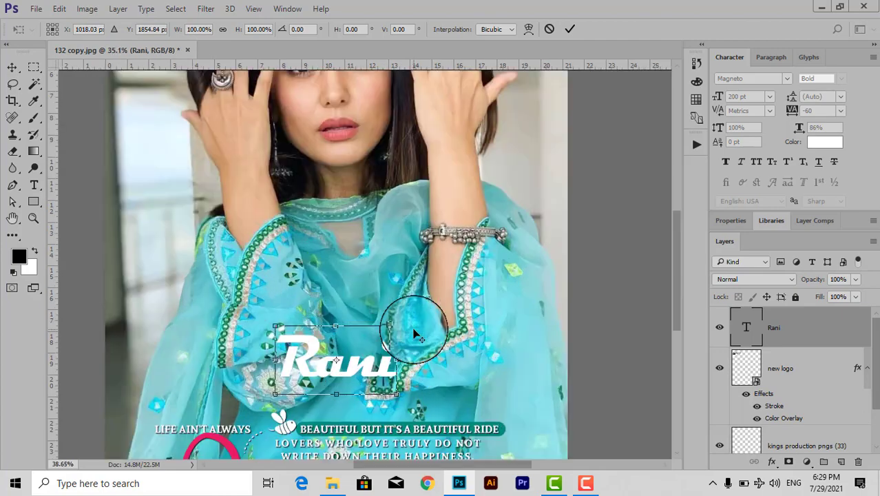
pyautogui.scroll(2, 407, 331)
pyautogui.scroll(2, 413, 334)
pyautogui.scroll(1, 413, 335)
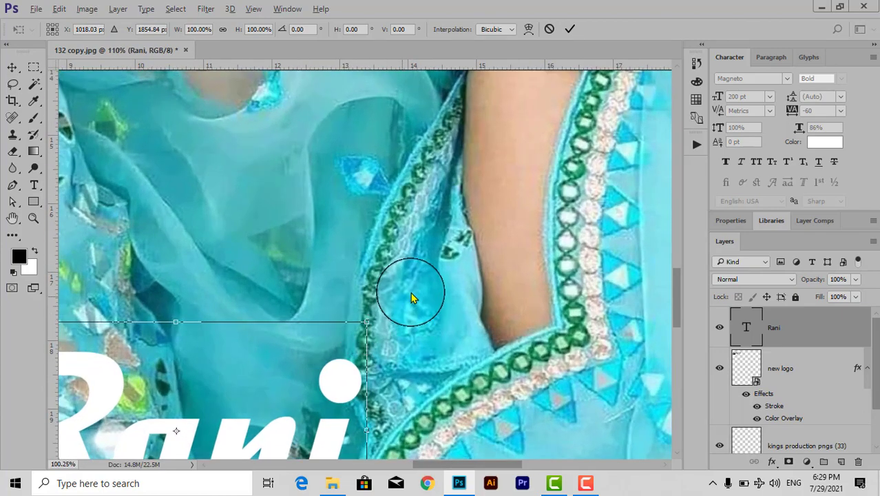
pyautogui.scroll(-2, 412, 300)
pyautogui.scroll(-2, 412, 303)
pyautogui.scroll(-1, 411, 308)
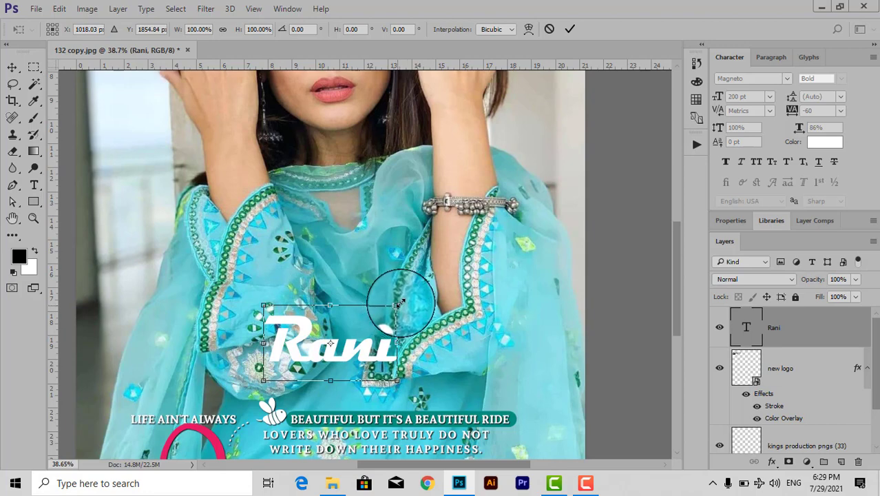
# Scale Rani up to about 195% (519.32 pt), commit, and nudge it above the quote
pyautogui.moveTo(398, 302)
pyautogui.mouseDown()
pyautogui.moveTo(521, 242)
pyautogui.moveTo(454, 257)
pyautogui.mouseUp()
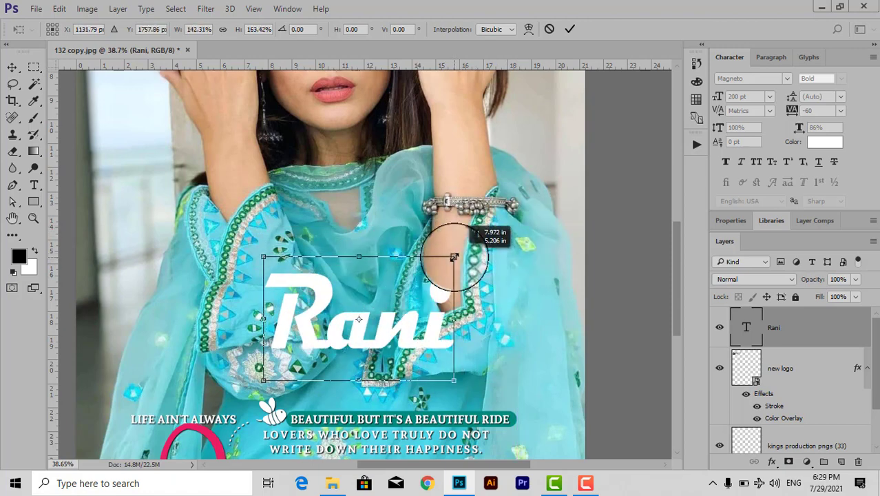
pyautogui.moveTo(455, 256)
pyautogui.mouseDown()
pyautogui.moveTo(509, 233)
pyautogui.moveTo(504, 245)
pyautogui.mouseUp()
pyautogui.click(570, 29)
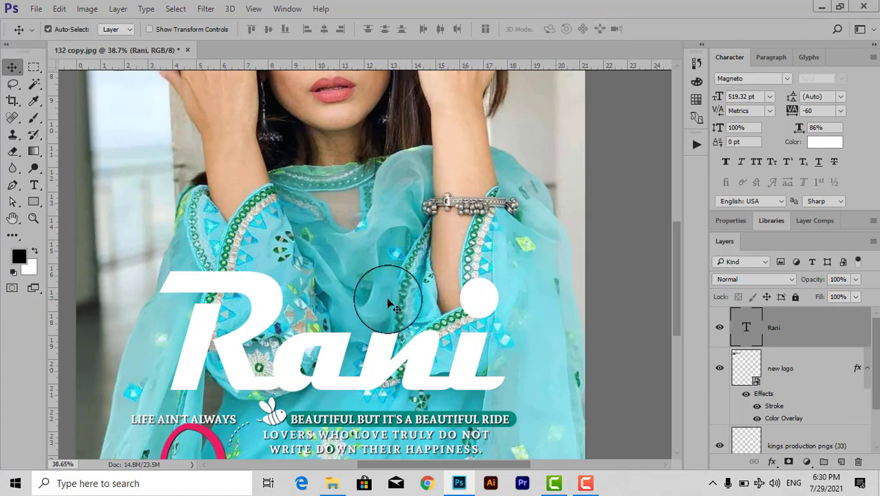
pyautogui.moveTo(371, 366)
pyautogui.mouseDown()
pyautogui.moveTo(389, 369)
pyautogui.moveTo(368, 368)
pyautogui.mouseUp()
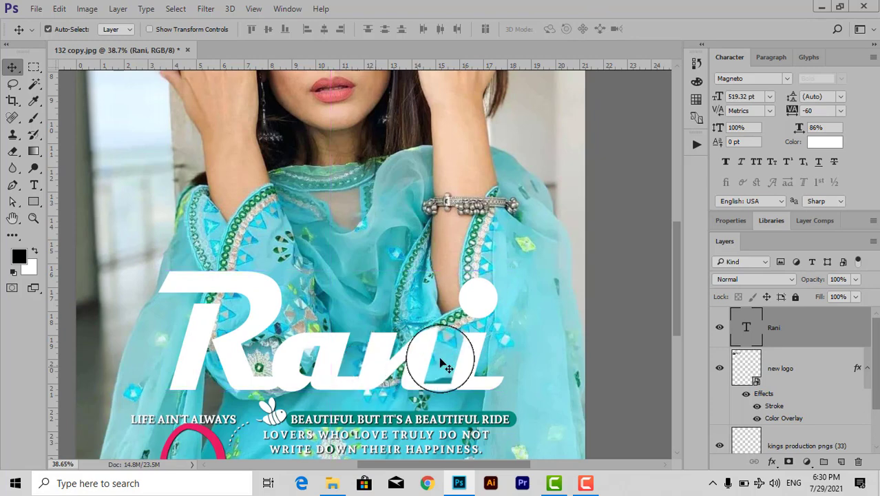
# Give the Rani layer 0% Fill Opacity and a 1 px white outside Stroke
pyautogui.rightClick(828, 336)
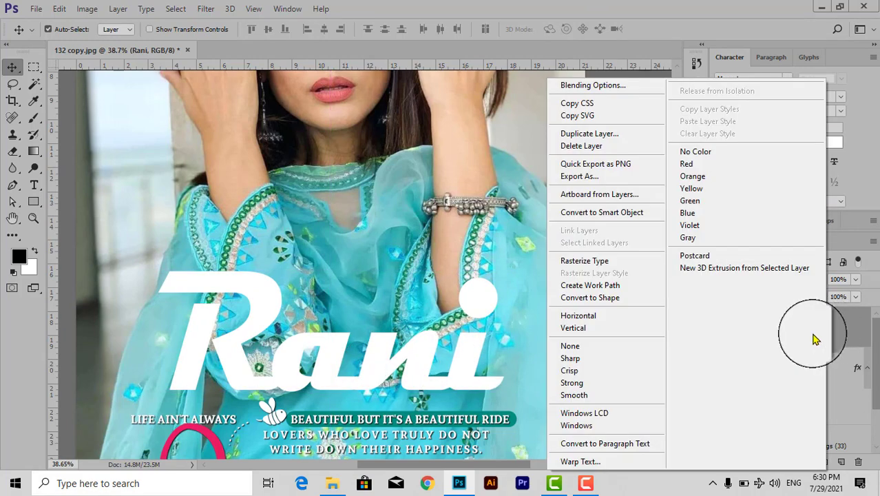
pyautogui.click(592, 85)
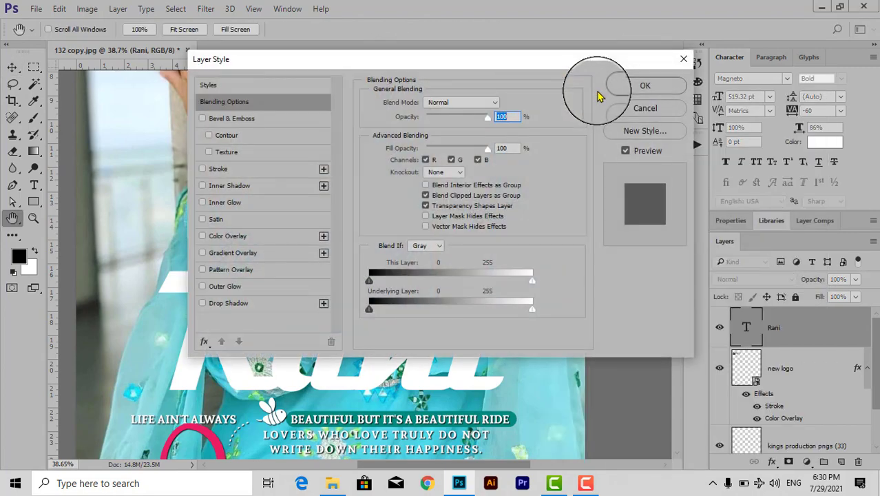
pyautogui.moveTo(503, 62); pyautogui.dragTo(664, 30)
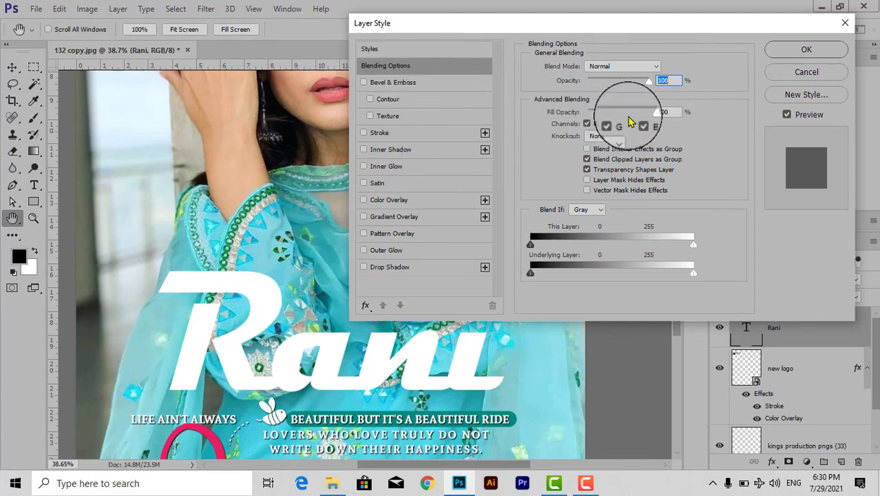
pyautogui.moveTo(647, 113); pyautogui.dragTo(581, 118)
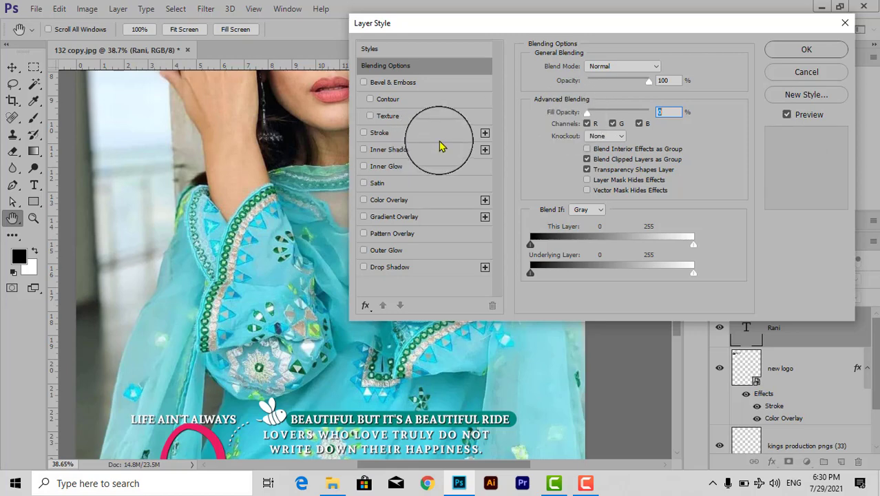
pyautogui.click(394, 136)
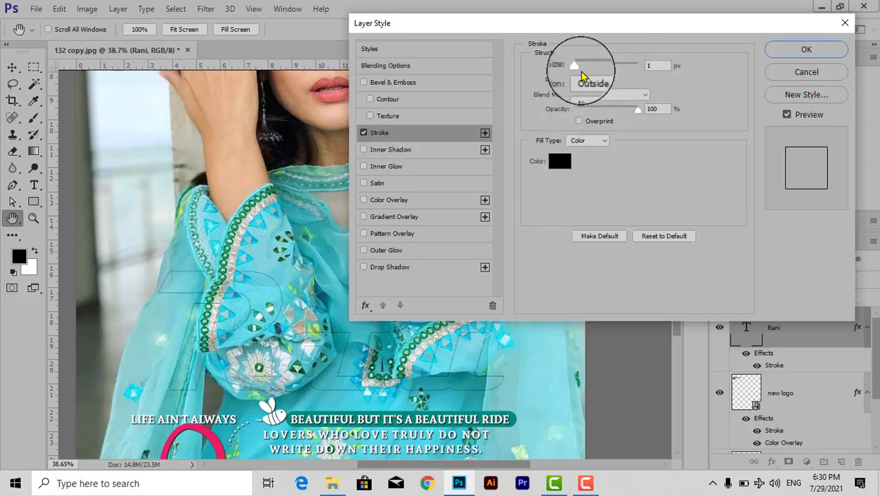
pyautogui.click(559, 161)
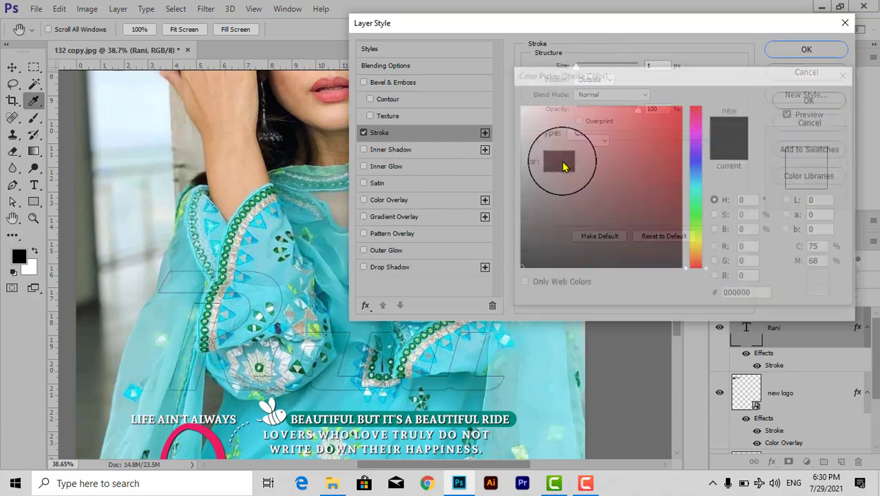
pyautogui.moveTo(550, 132); pyautogui.dragTo(511, 102)
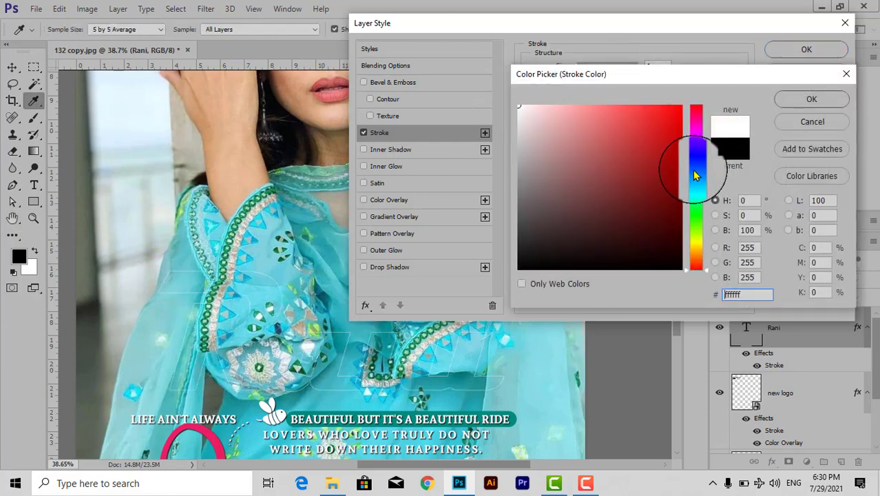
pyautogui.click(812, 102)
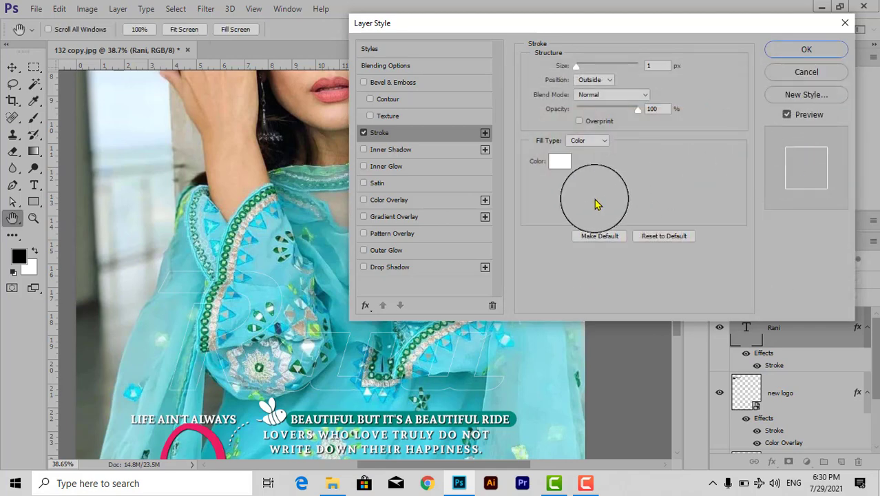
# Add a default Gradient Overlay set to Overlay blend mode, Reverse, and Reflected style
pyautogui.click(391, 219)
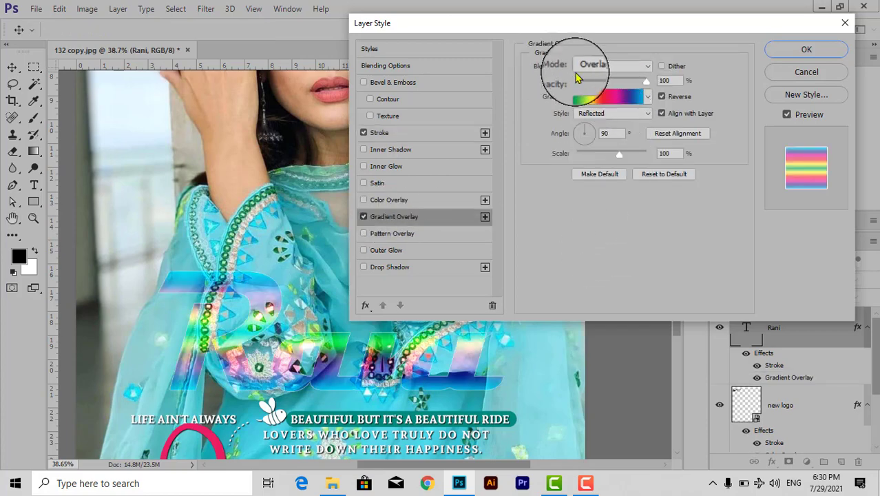
pyautogui.click(672, 179)
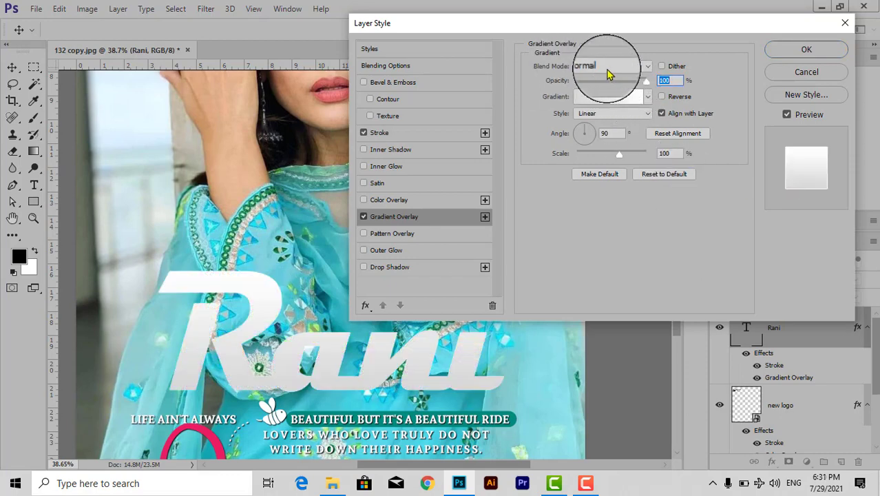
pyautogui.click(641, 69)
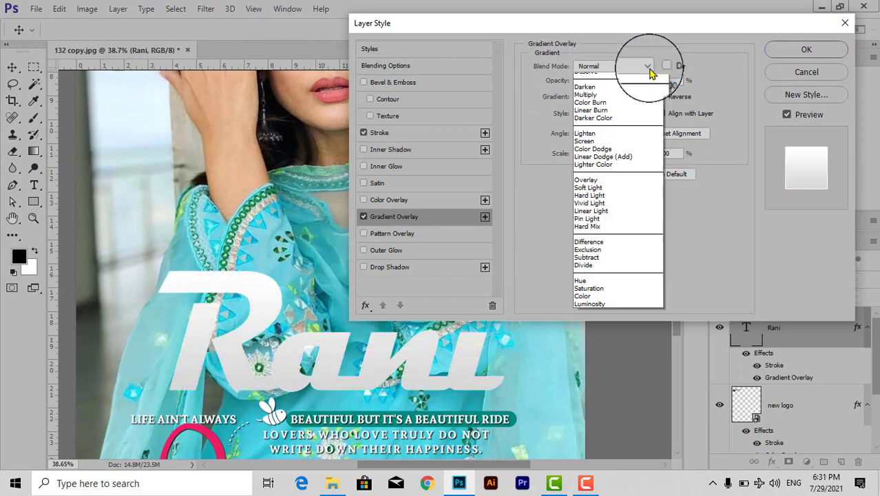
pyautogui.click(598, 195)
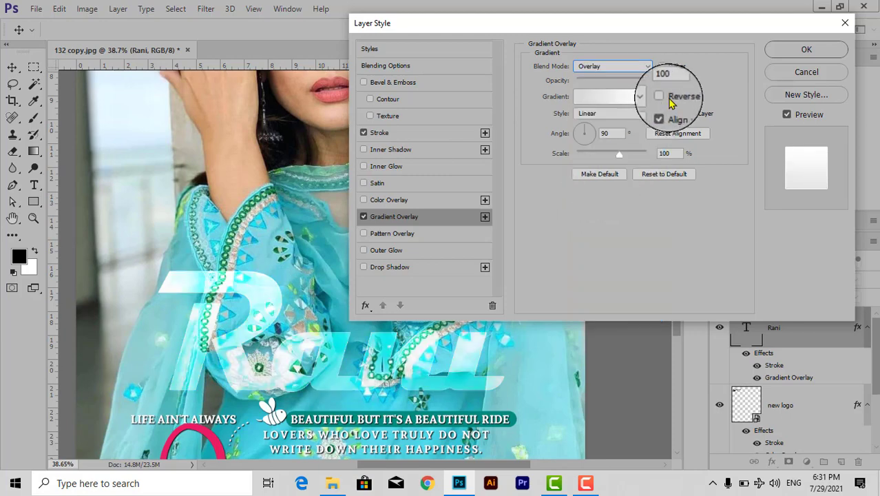
pyautogui.click(657, 95)
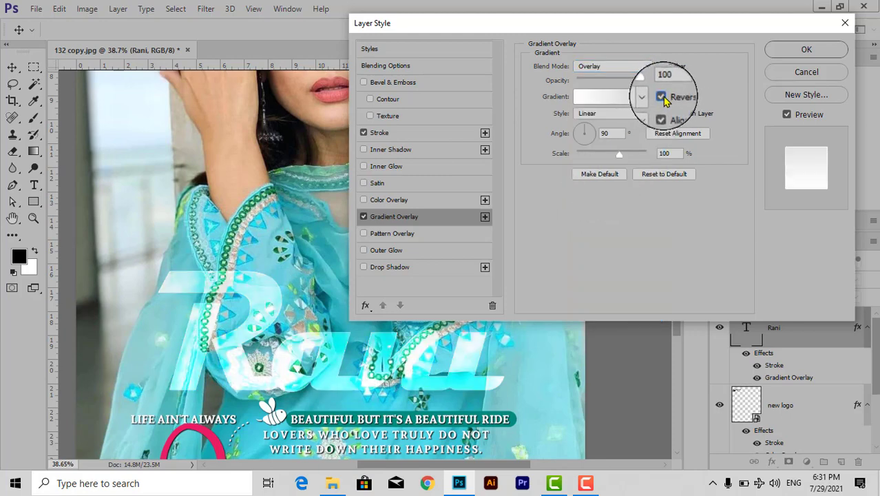
pyautogui.click(642, 114)
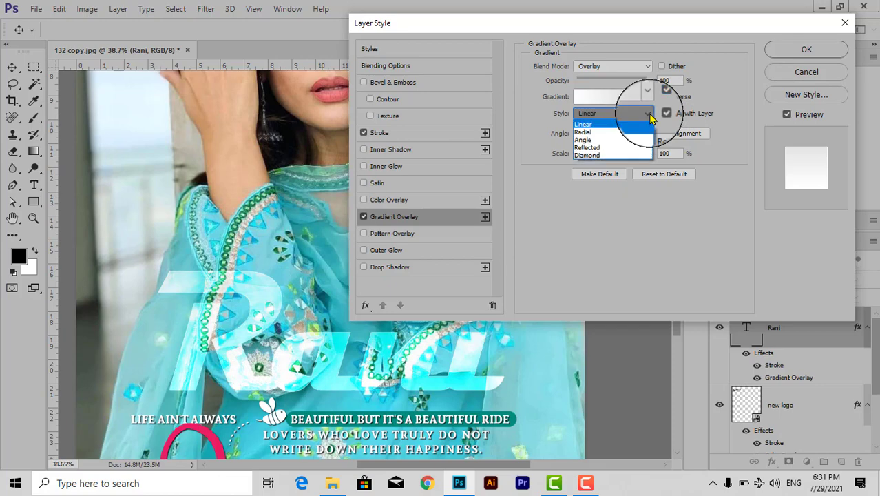
pyautogui.click(601, 148)
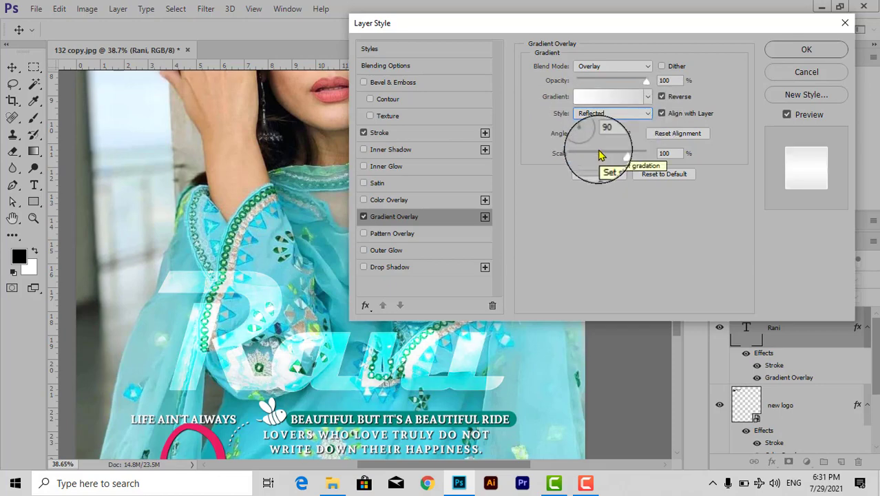
# Choose the rainbow gradient preset for the overlay, keeping the Reflected style at 90°
pyautogui.click(647, 98)
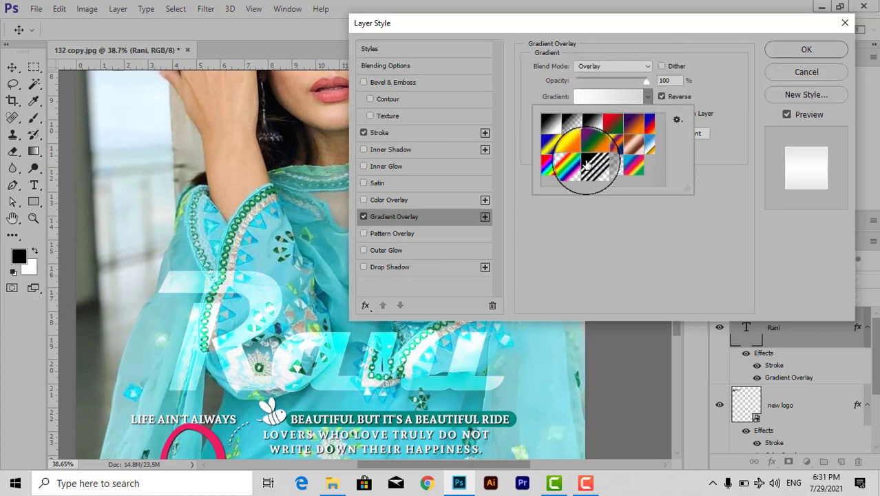
pyautogui.scroll(1, 588, 159)
pyautogui.scroll(-1, 589, 158)
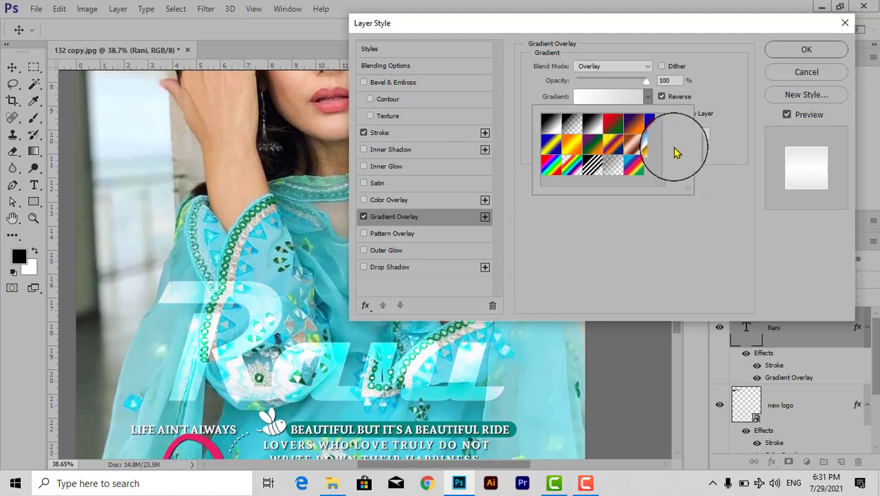
pyautogui.click(639, 172)
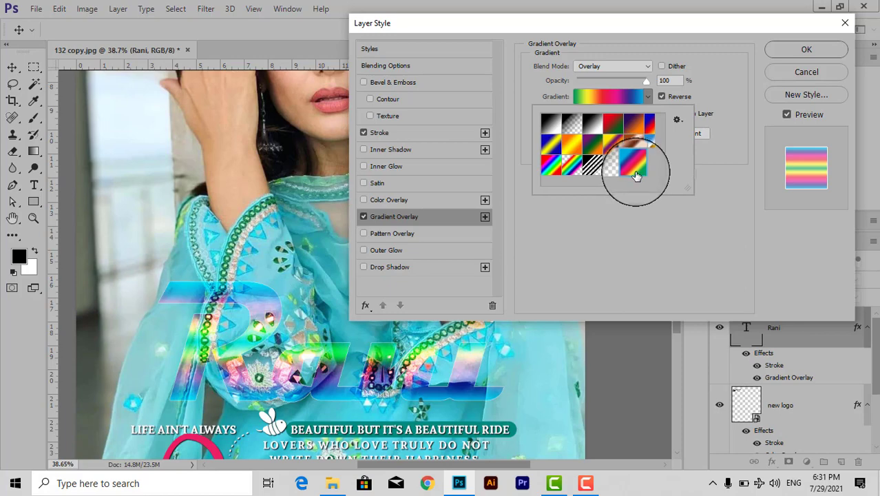
pyautogui.click(612, 169)
pyautogui.click(640, 174)
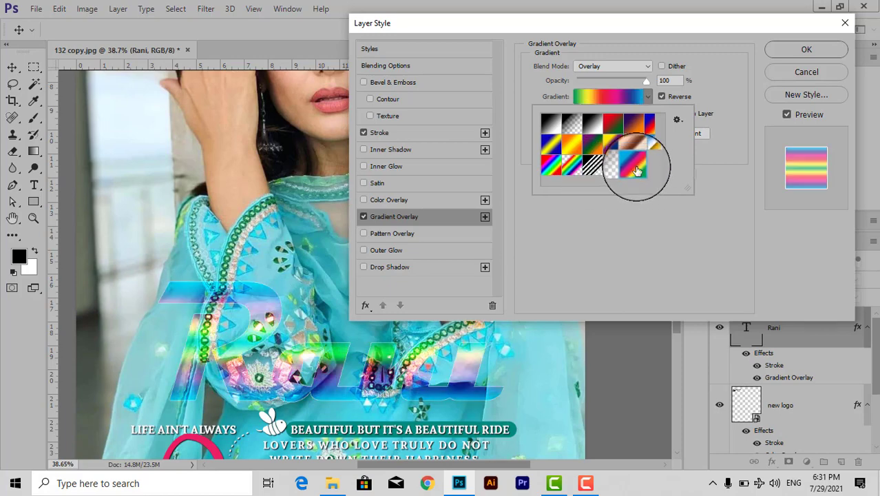
pyautogui.click(640, 226)
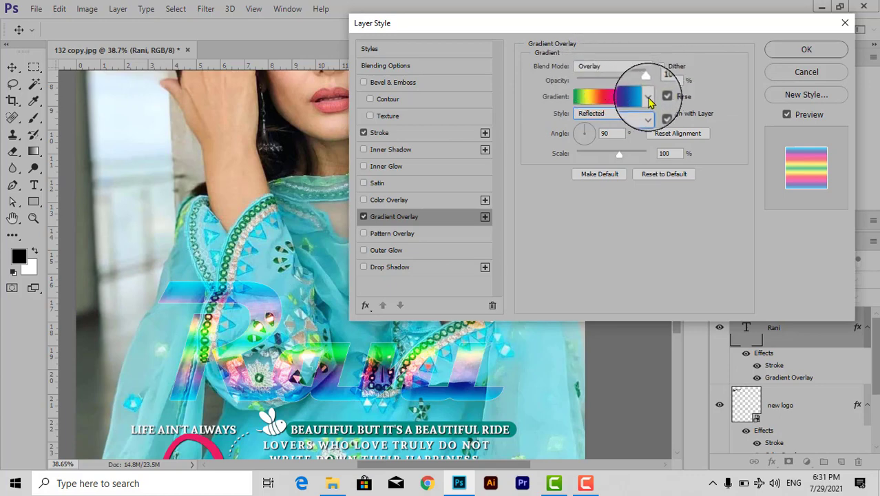
pyautogui.click(647, 99)
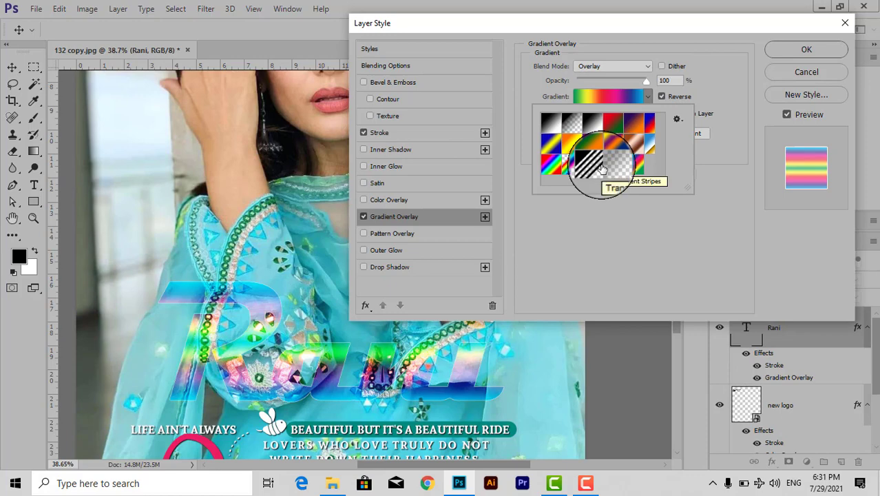
pyautogui.click(673, 223)
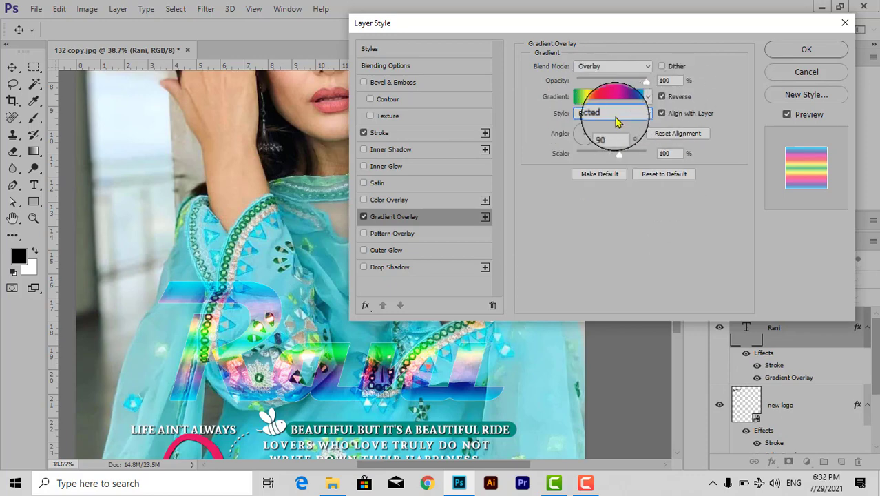
pyautogui.click(643, 114)
pyautogui.click(586, 145)
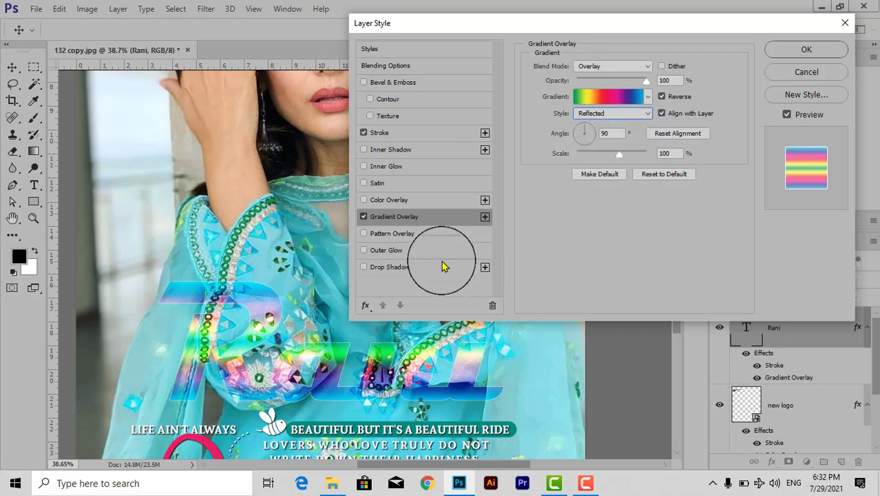
# Add an outer glow to Rani, reset to defaults, with Normal blend mode at 100% opacity
pyautogui.click(386, 252)
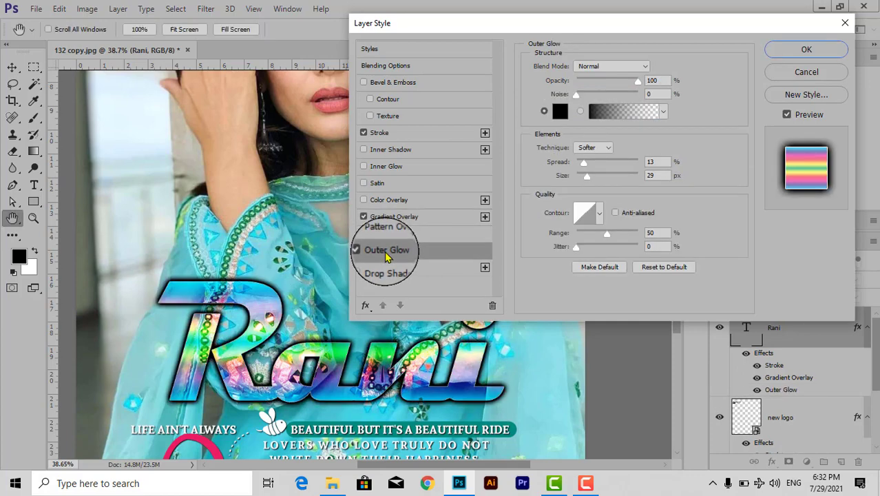
pyautogui.click(664, 272)
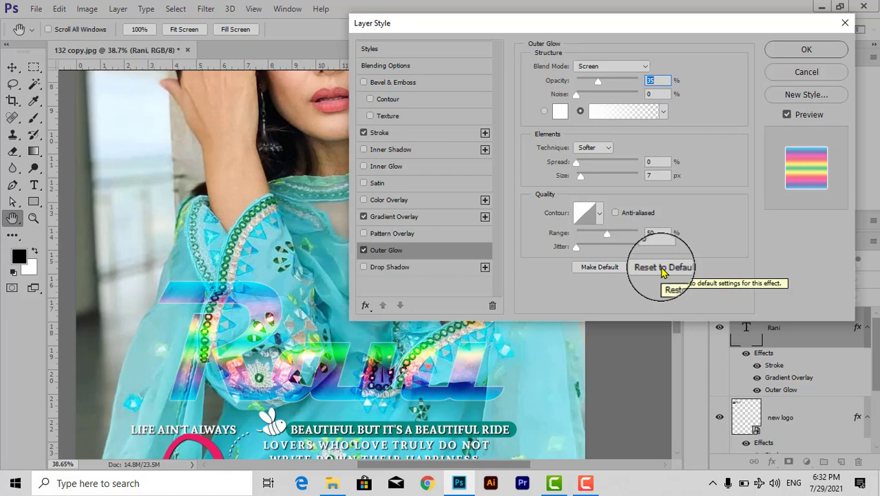
pyautogui.click(662, 269)
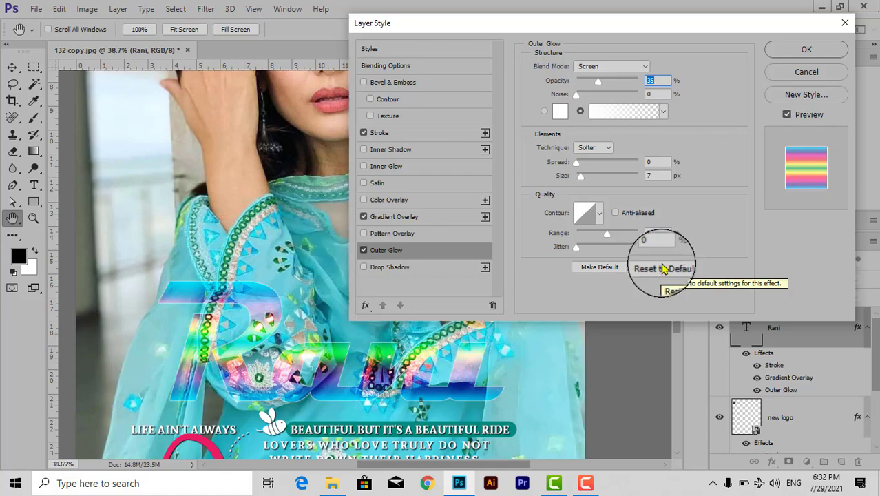
pyautogui.click(619, 68)
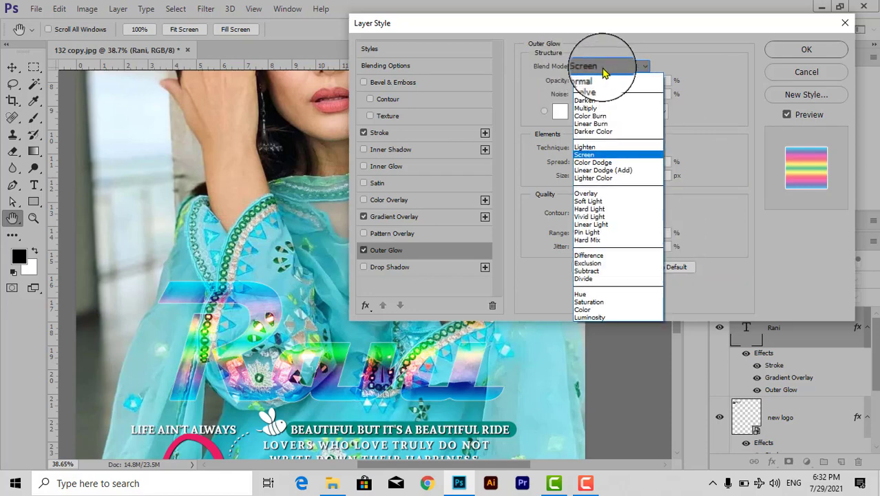
pyautogui.click(605, 74)
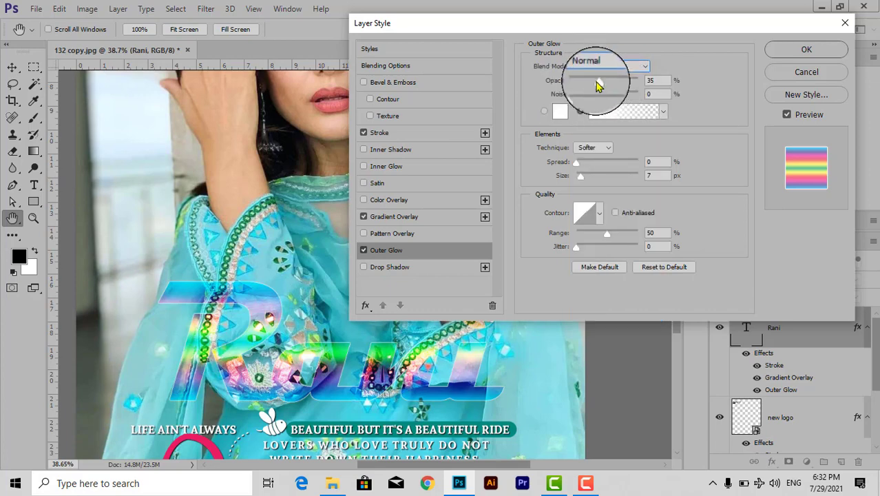
pyautogui.moveTo(630, 81); pyautogui.dragTo(641, 82)
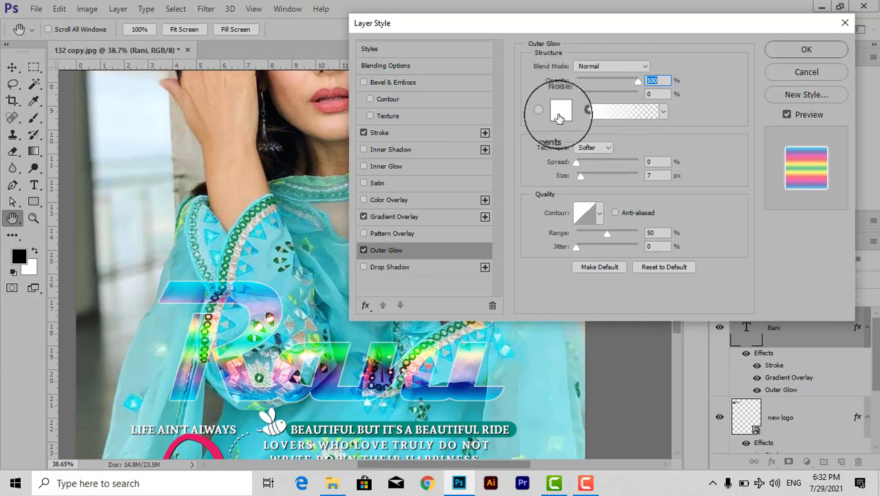
# Make the glow black with 13% spread and 29 px size, and enable Drop Shadow
pyautogui.click(560, 111)
pyautogui.moveTo(627, 193); pyautogui.dragTo(689, 272)
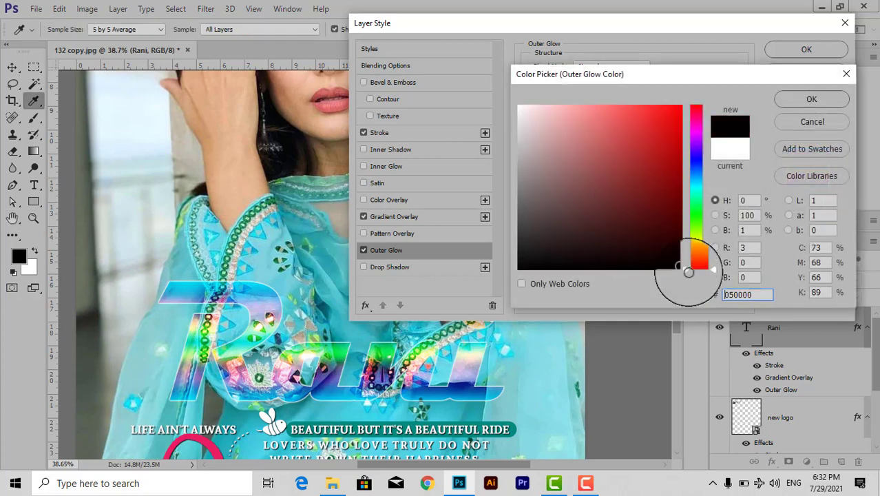
pyautogui.click(810, 98)
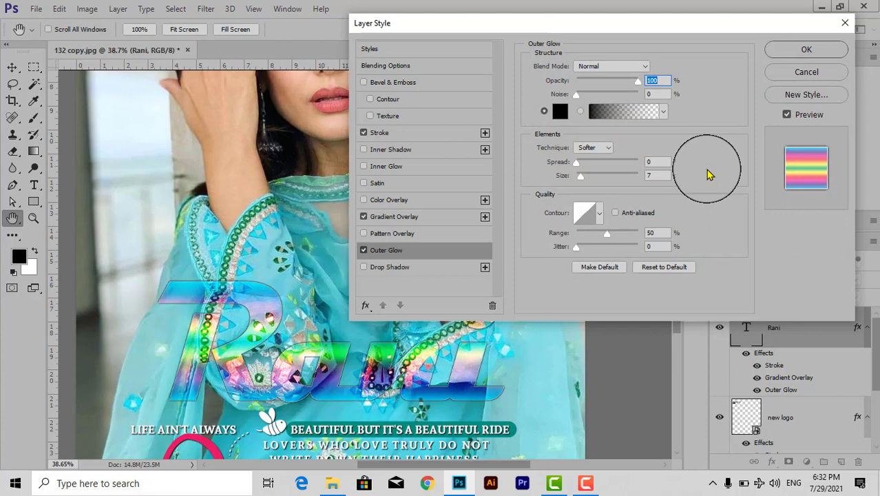
pyautogui.click(650, 162)
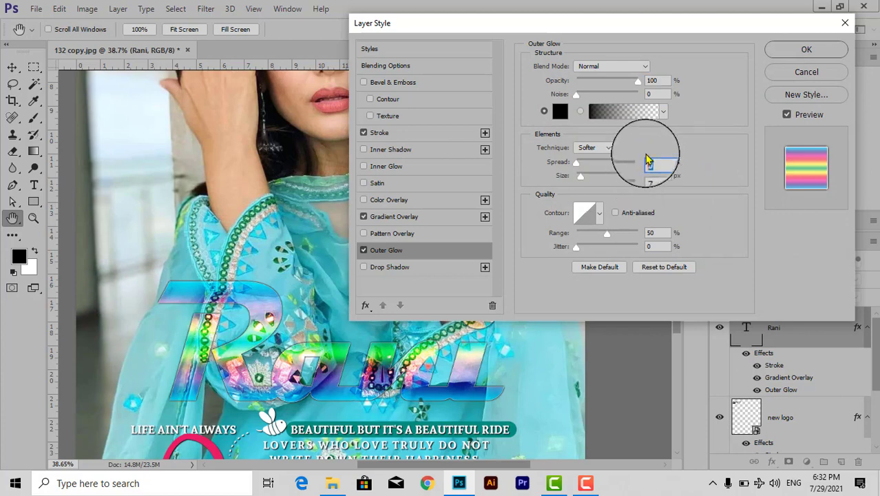
pyautogui.write('13')
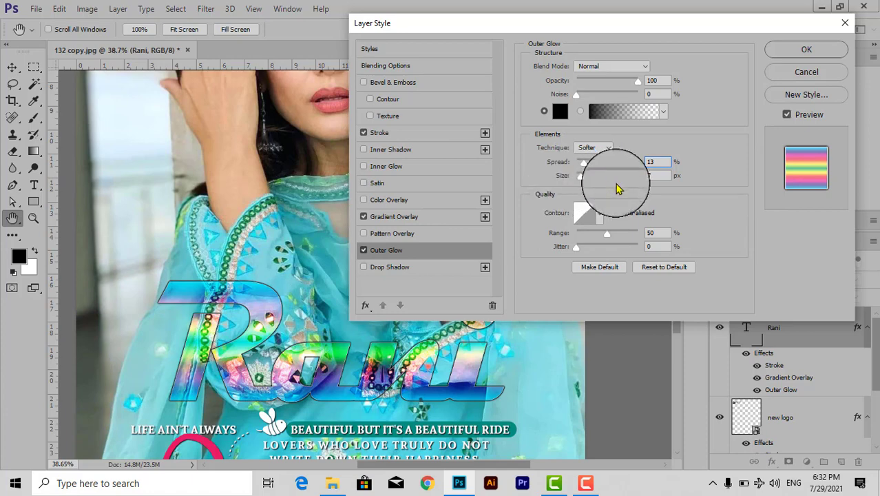
pyautogui.click(660, 175)
pyautogui.write('2')
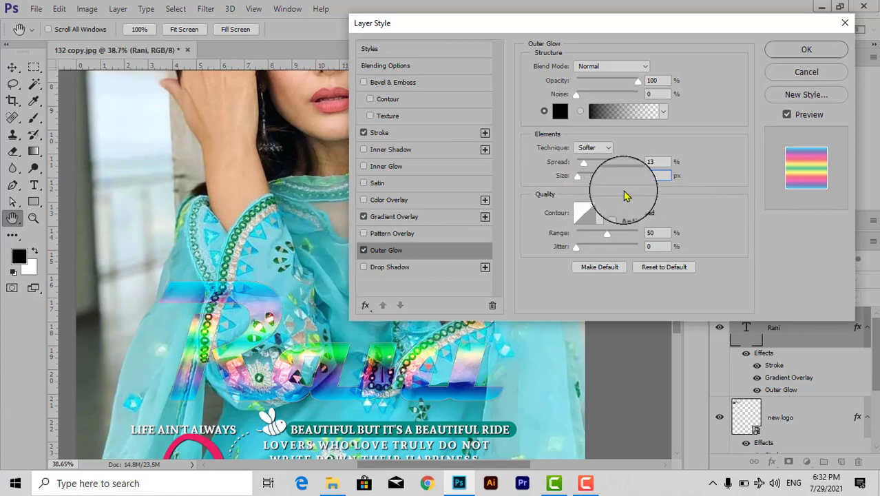
pyautogui.write('9')
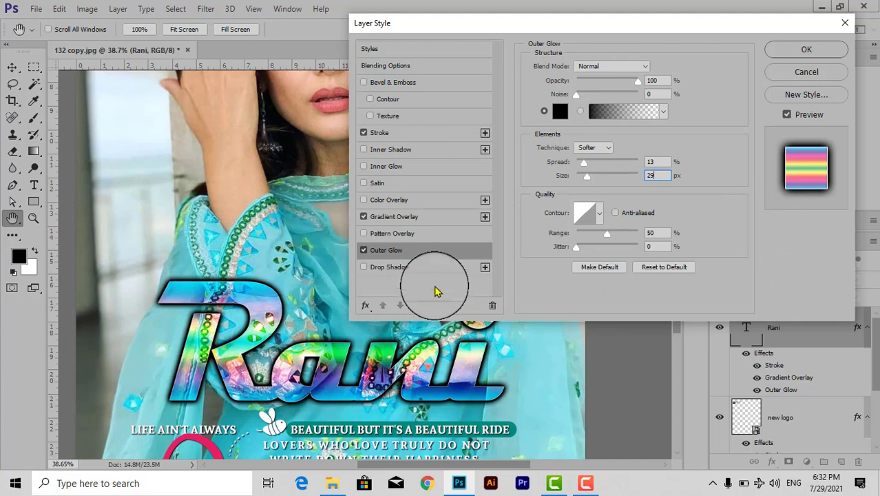
pyautogui.click(397, 273)
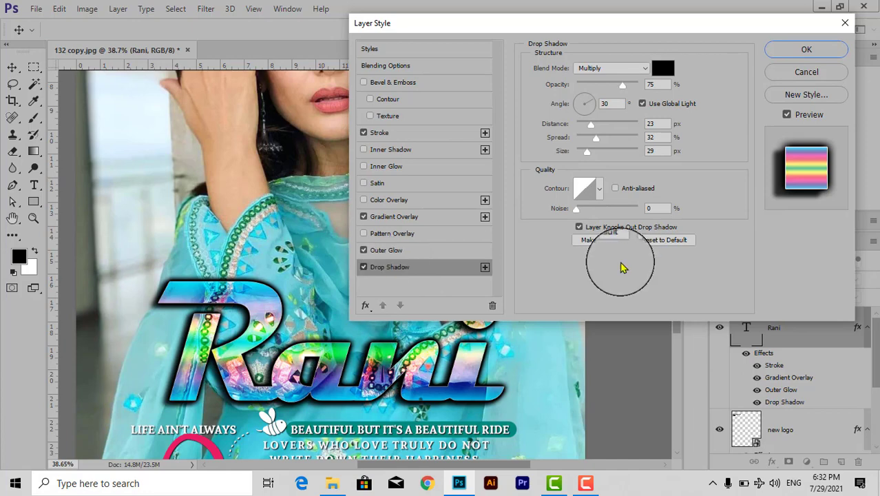
# Reset the drop shadow to 75% opacity, 23 px distance, 32% spread, 29 px size, and apply
pyautogui.click(662, 241)
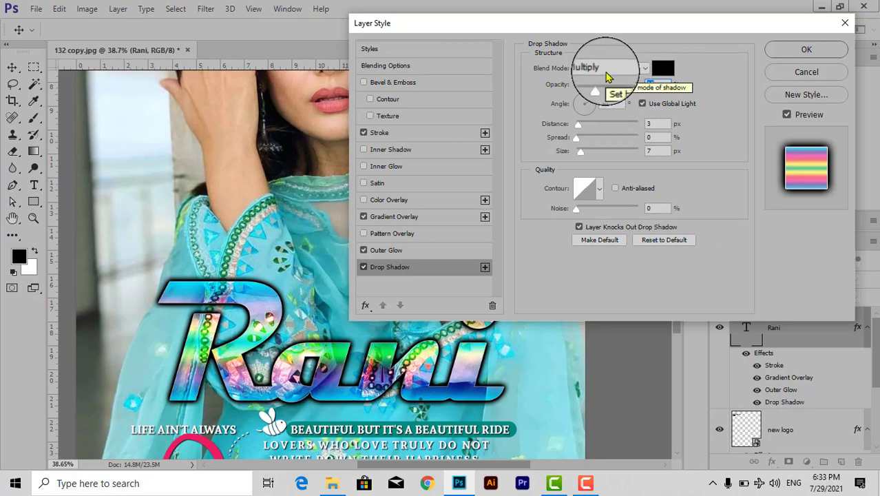
pyautogui.click(650, 84)
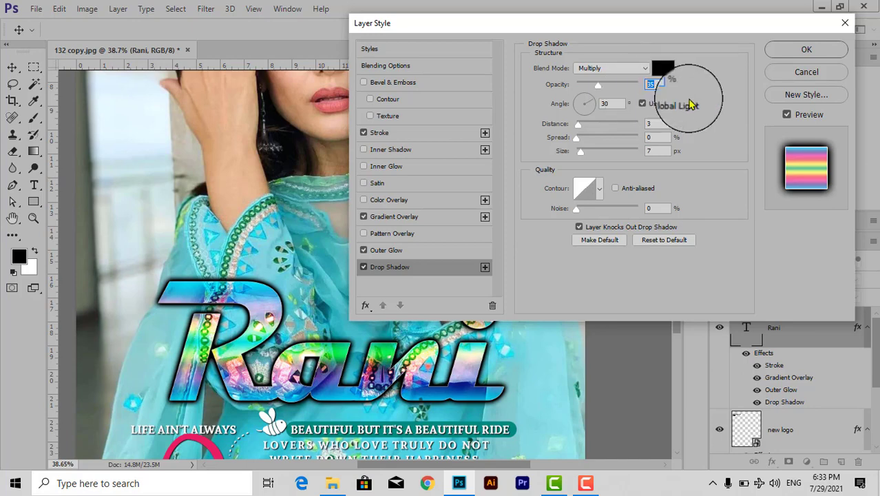
pyautogui.write('75')
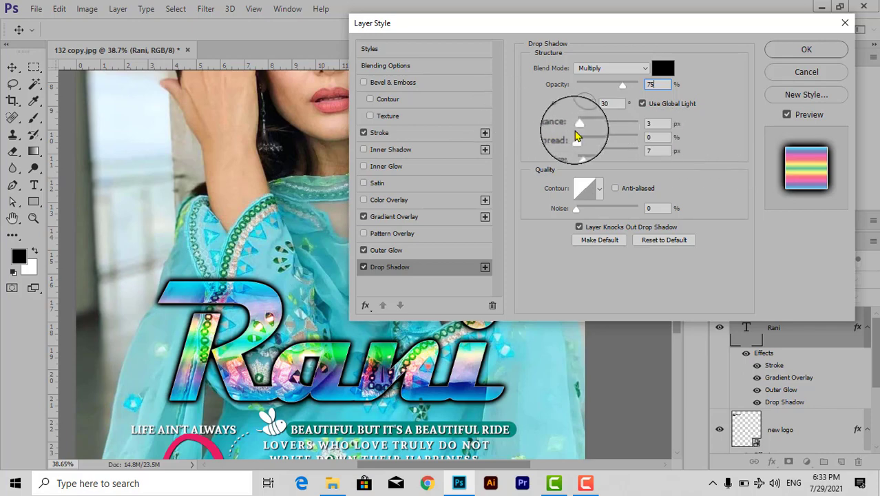
pyautogui.doubleClick(652, 124)
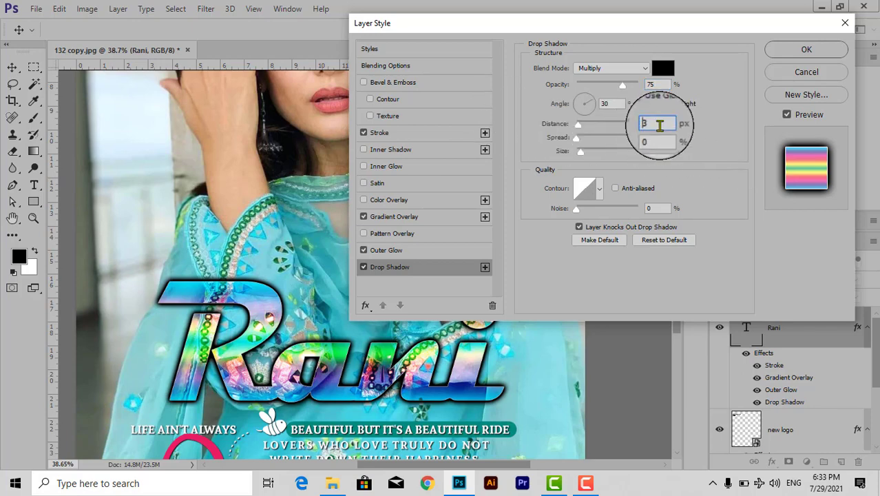
pyautogui.write('23')
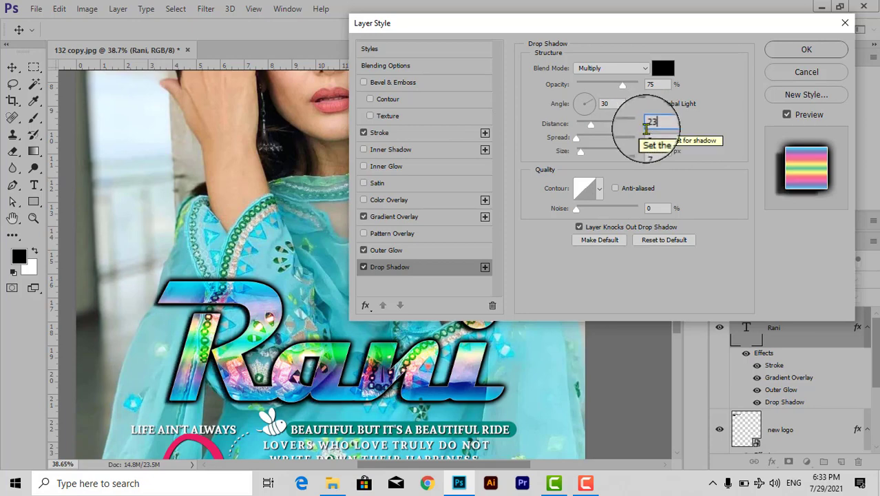
pyautogui.click(656, 137)
pyautogui.doubleClick(656, 137)
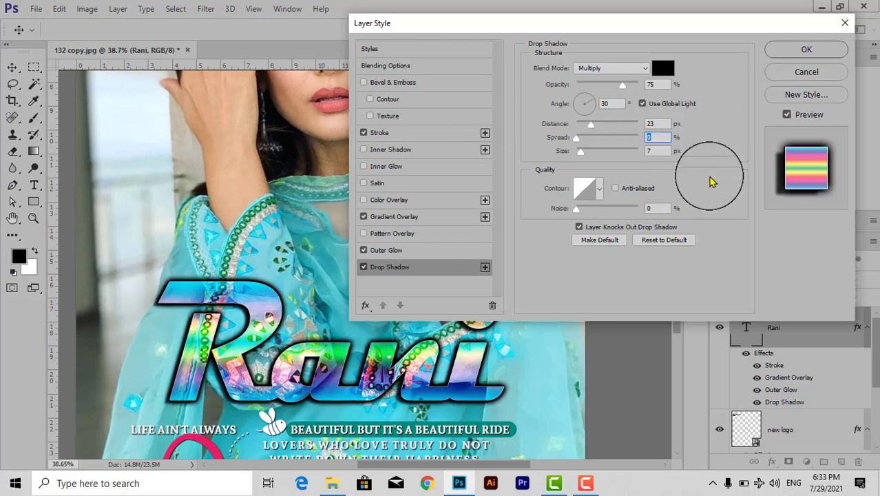
pyautogui.write('32')
pyautogui.doubleClick(656, 151)
pyautogui.write('29')
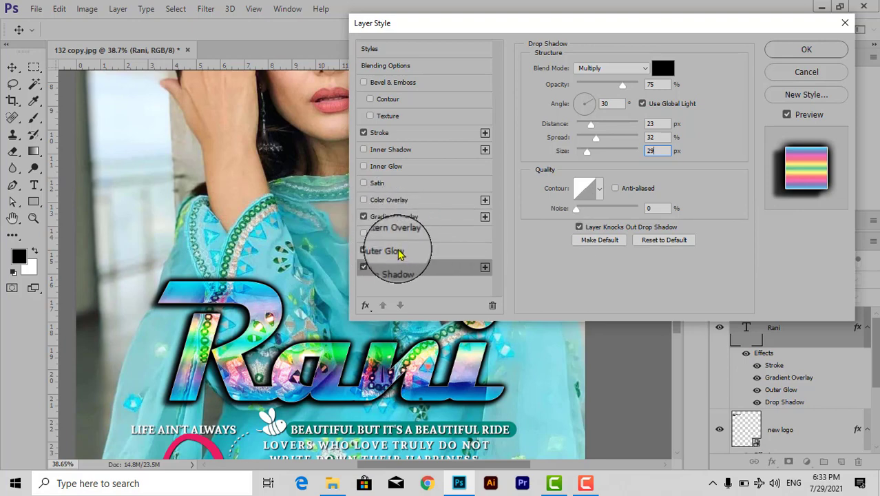
pyautogui.click(807, 51)
# Fit the whole poster in view and move the Rani title above the tagline
pyautogui.hotkey('ctrl', '0')
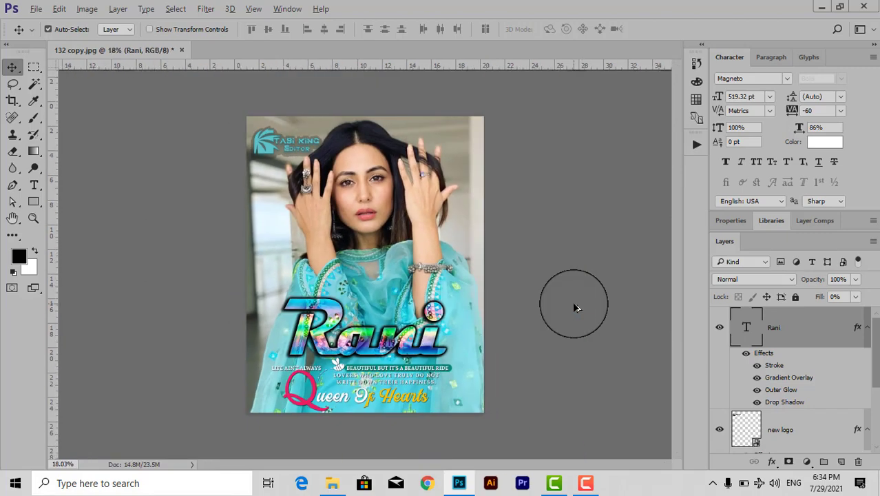
pyautogui.scroll(-1, 576, 307)
pyautogui.moveTo(576, 307); pyautogui.dragTo(396, 330)
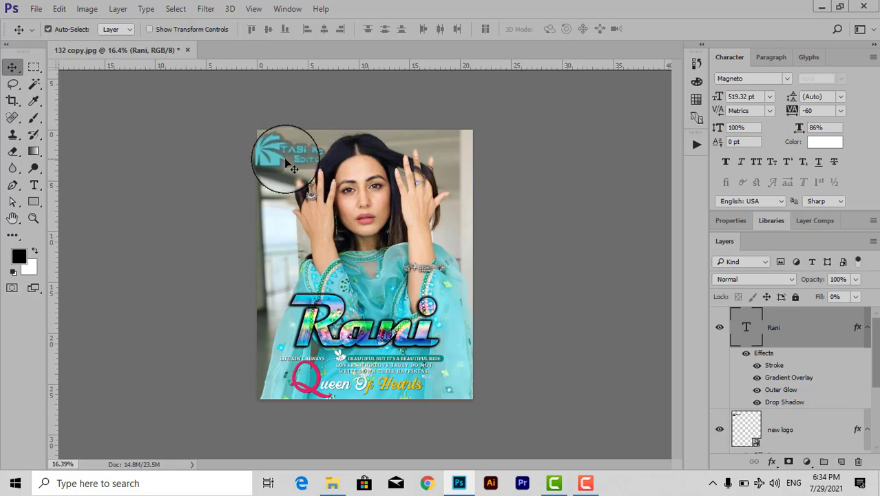
pyautogui.click(826, 422)
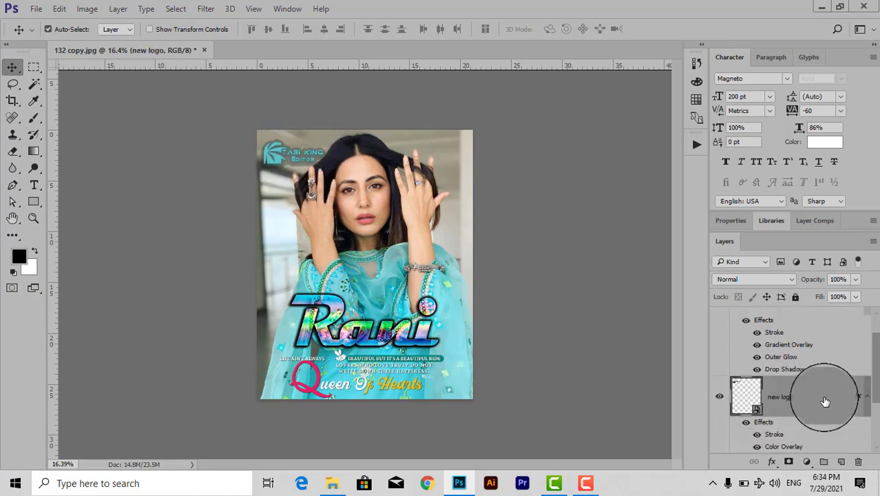
# Remove the logo's stroke and change its colour overlay from cyan to black (#000000)
pyautogui.rightClick(825, 400)
pyautogui.click(644, 138)
pyautogui.press('h')
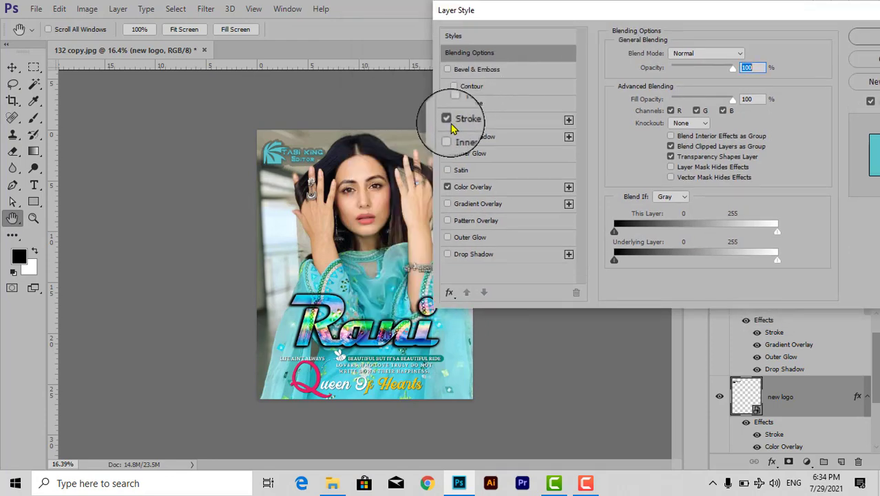
pyautogui.click(448, 119)
pyautogui.click(472, 187)
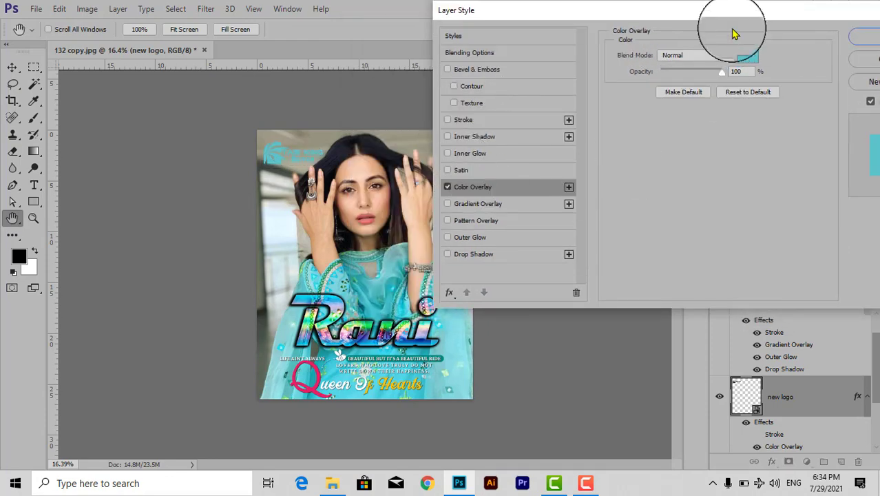
pyautogui.click(747, 55)
pyautogui.moveTo(636, 201); pyautogui.dragTo(685, 286)
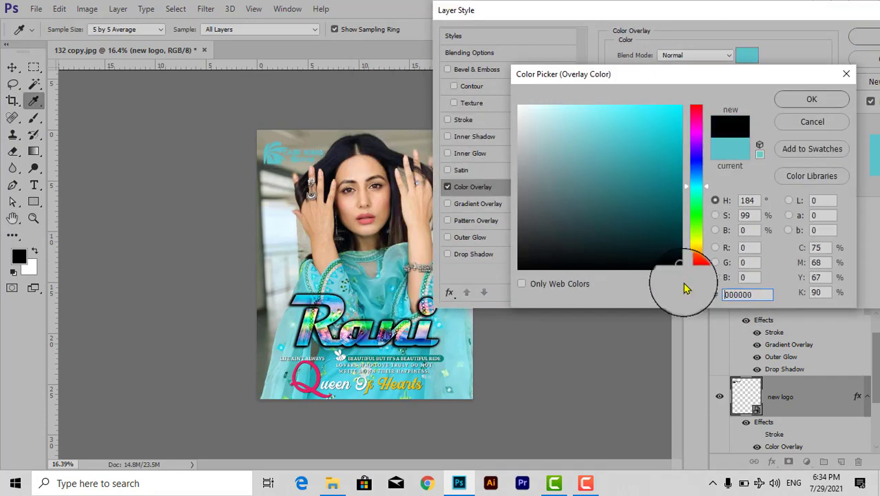
pyautogui.click(844, 99)
pyautogui.click(862, 38)
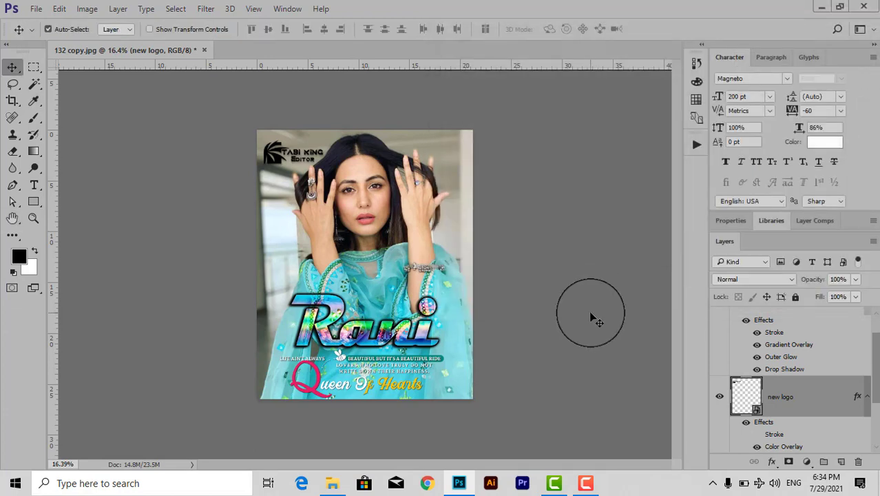
pyautogui.scroll(2, 795, 364)
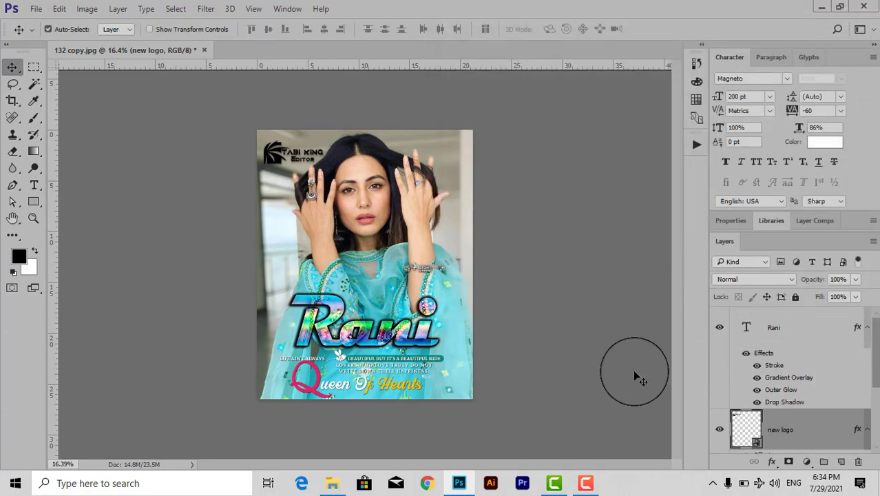